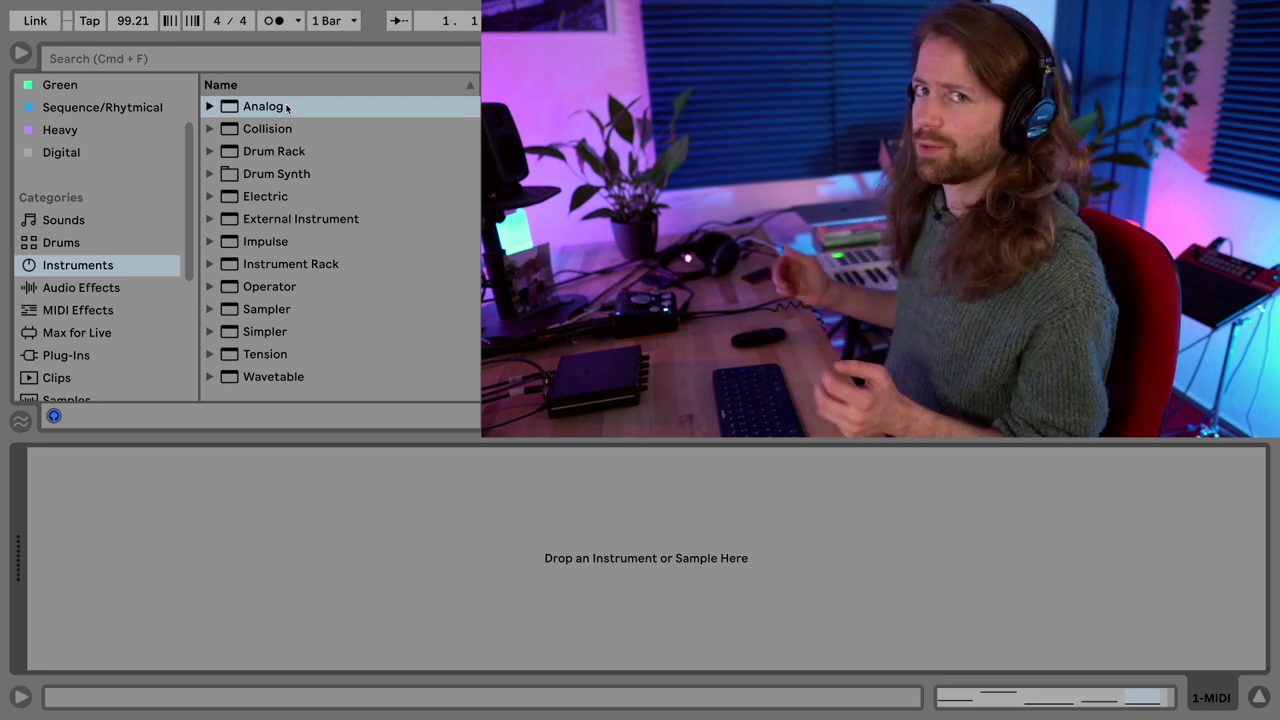
# - Load Analog, hide the browser, lower Filter 1's cutoff to about 190 Hz, and switch off Oscillator 2
pyautogui.doubleClick(340, 110)
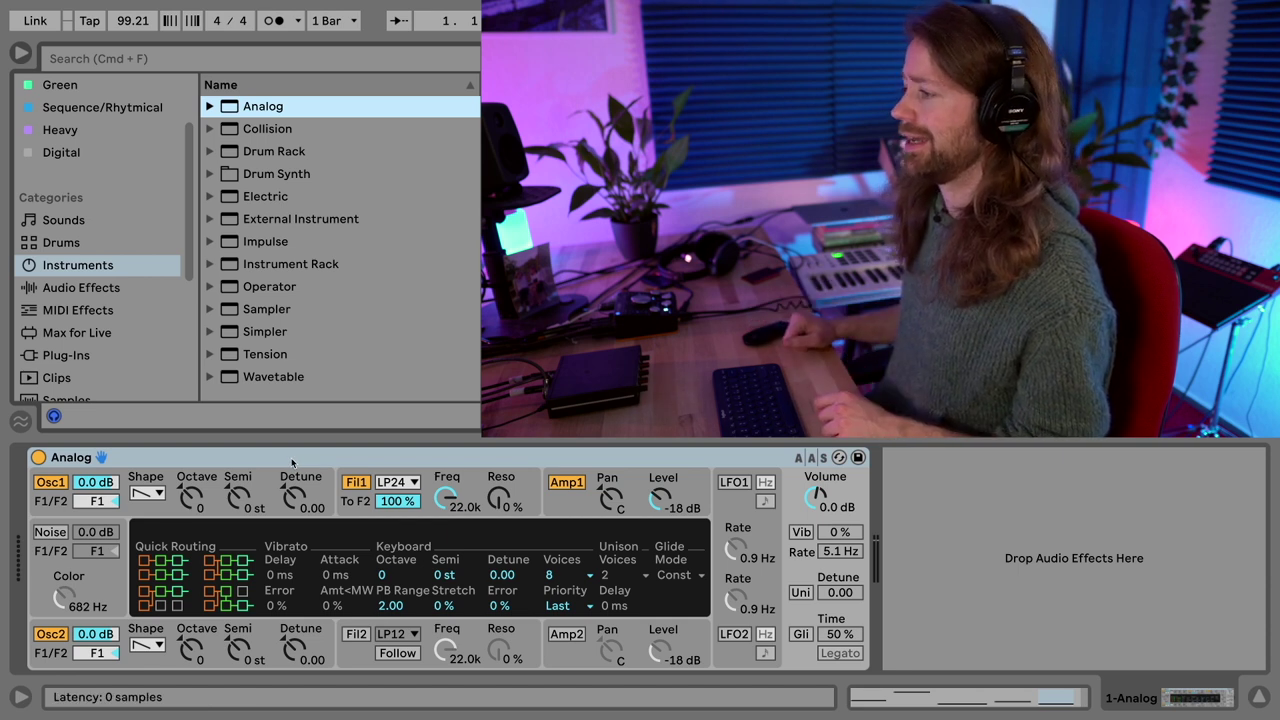
pyautogui.press('super+alt+b')
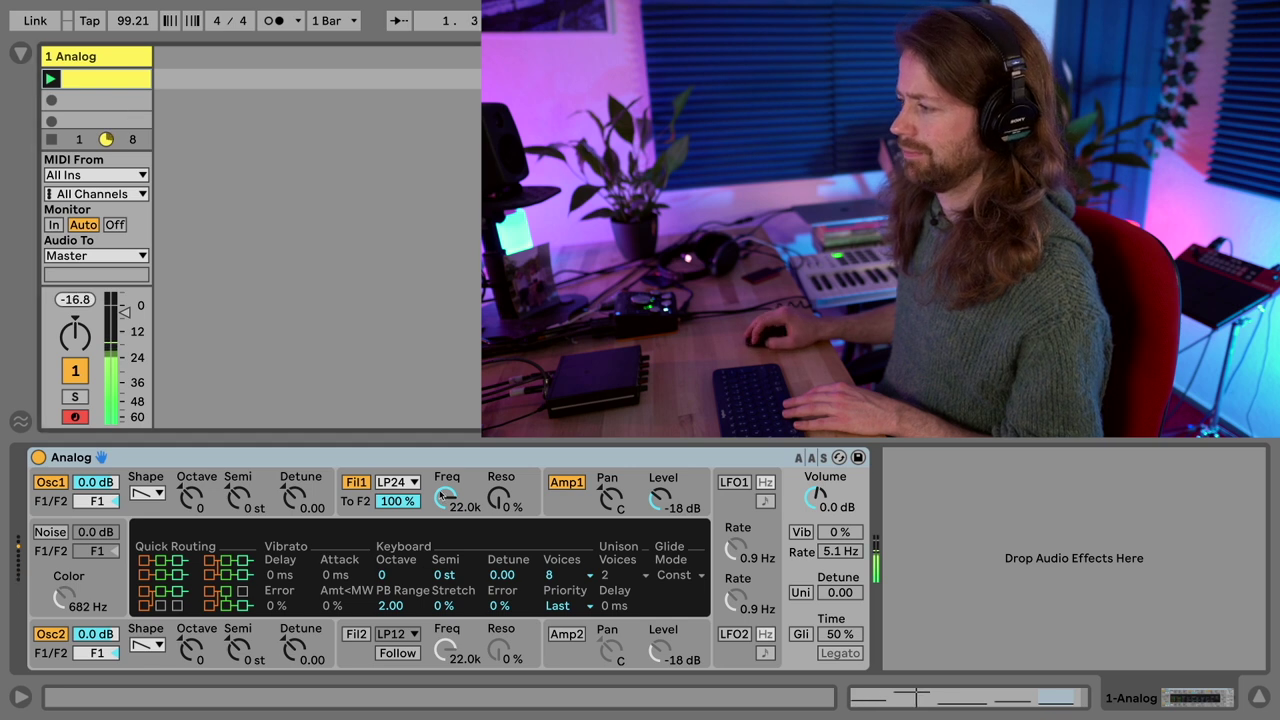
pyautogui.moveTo(447, 497); pyautogui.dragTo(447, 590)
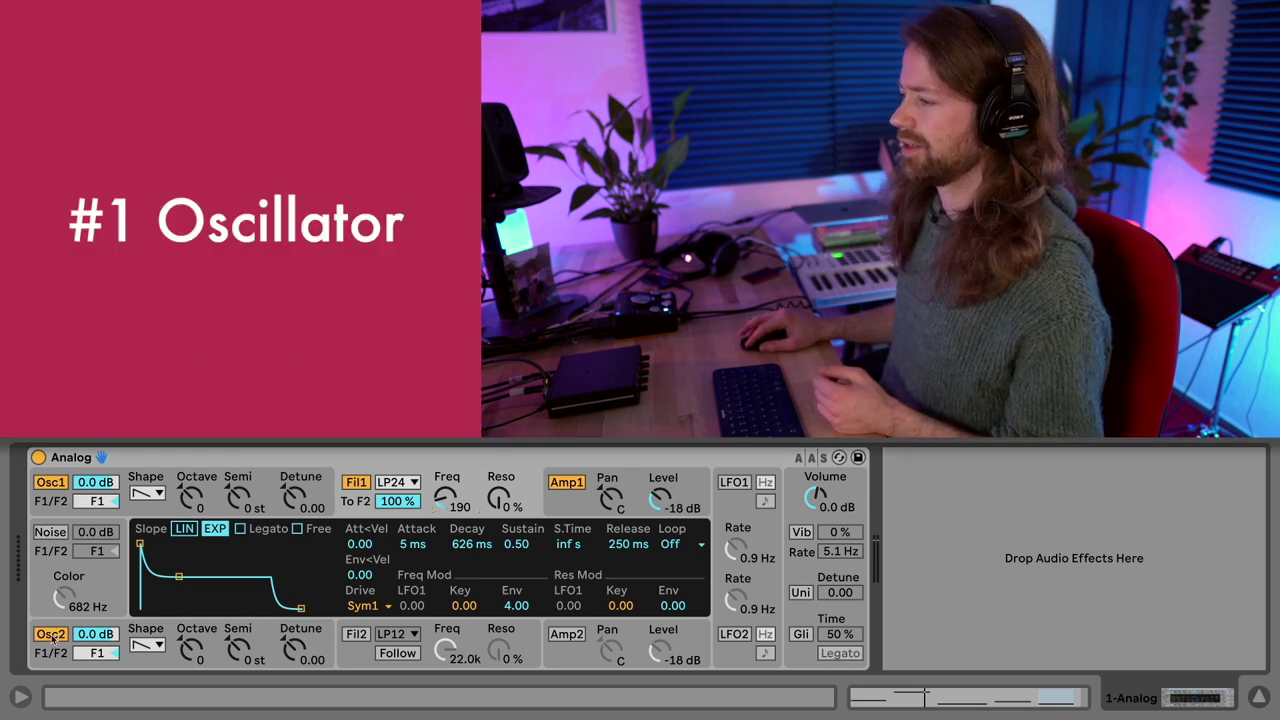
pyautogui.click(52, 635)
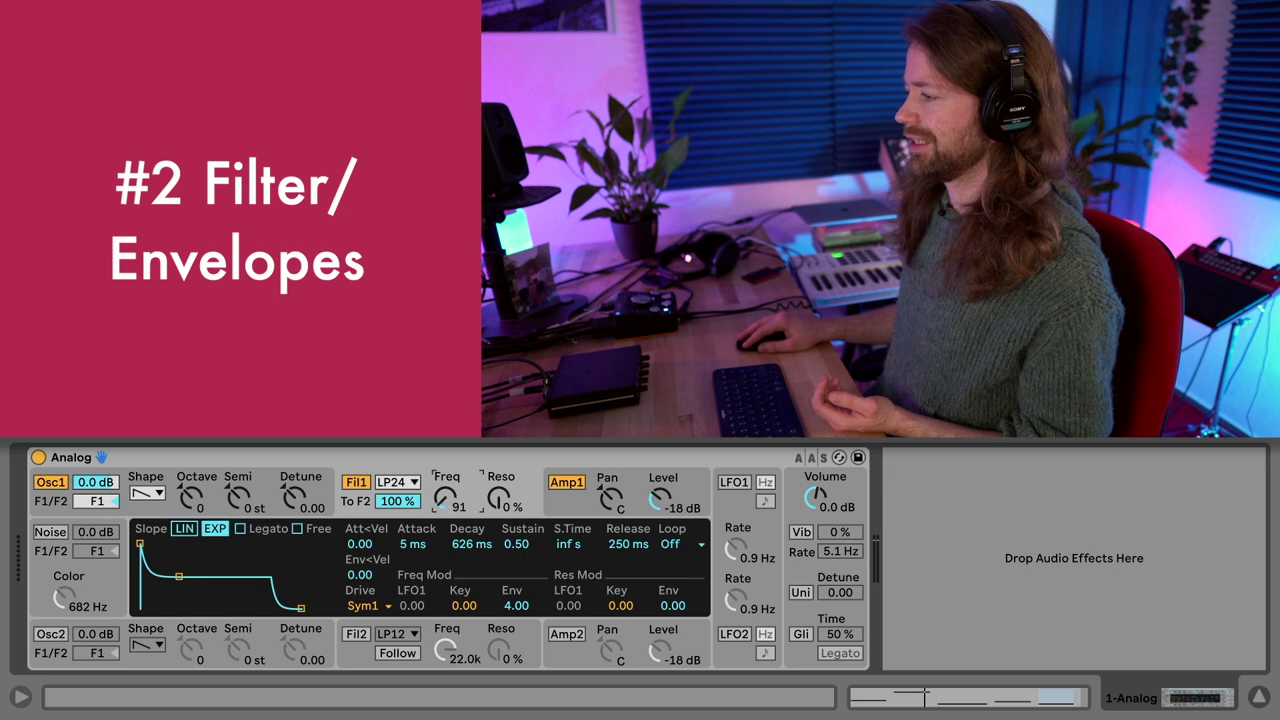
# - Nudge Filter 1's cutoff to 91 Hz and bring up the Amp 1 envelope settings
pyautogui.moveTo(446, 500); pyautogui.dragTo(446, 488)
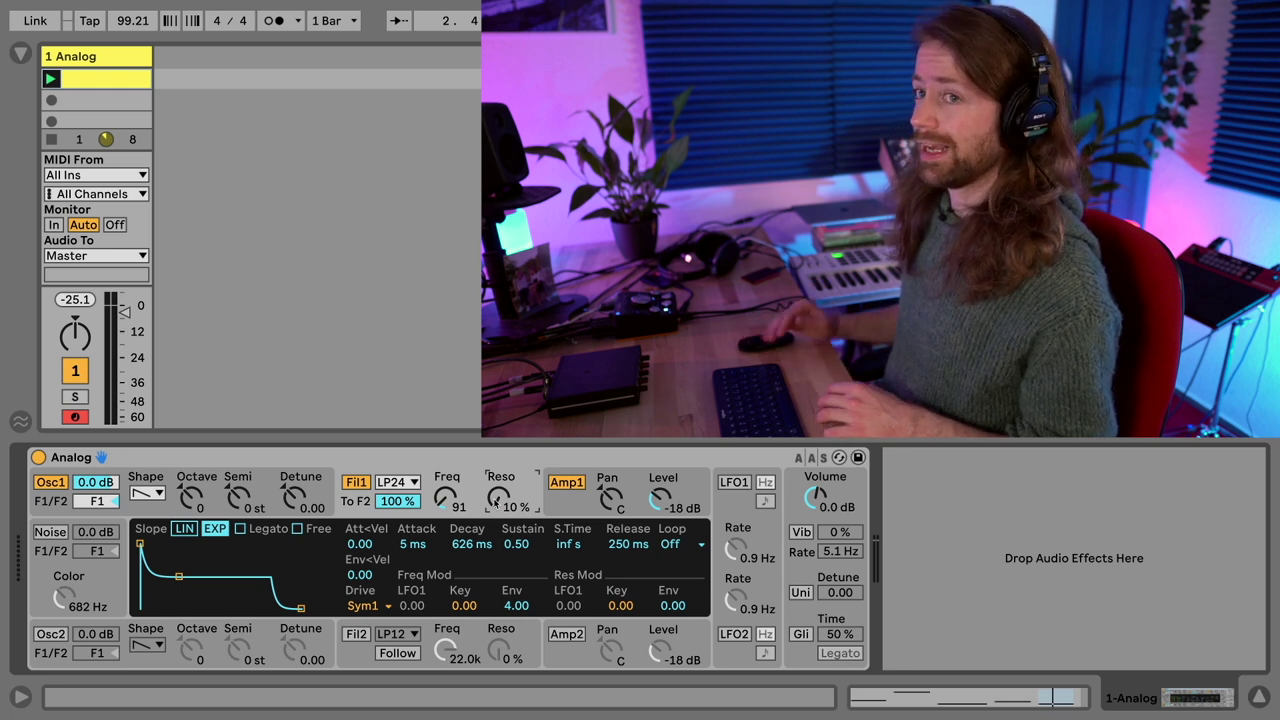
pyautogui.click(556, 503)
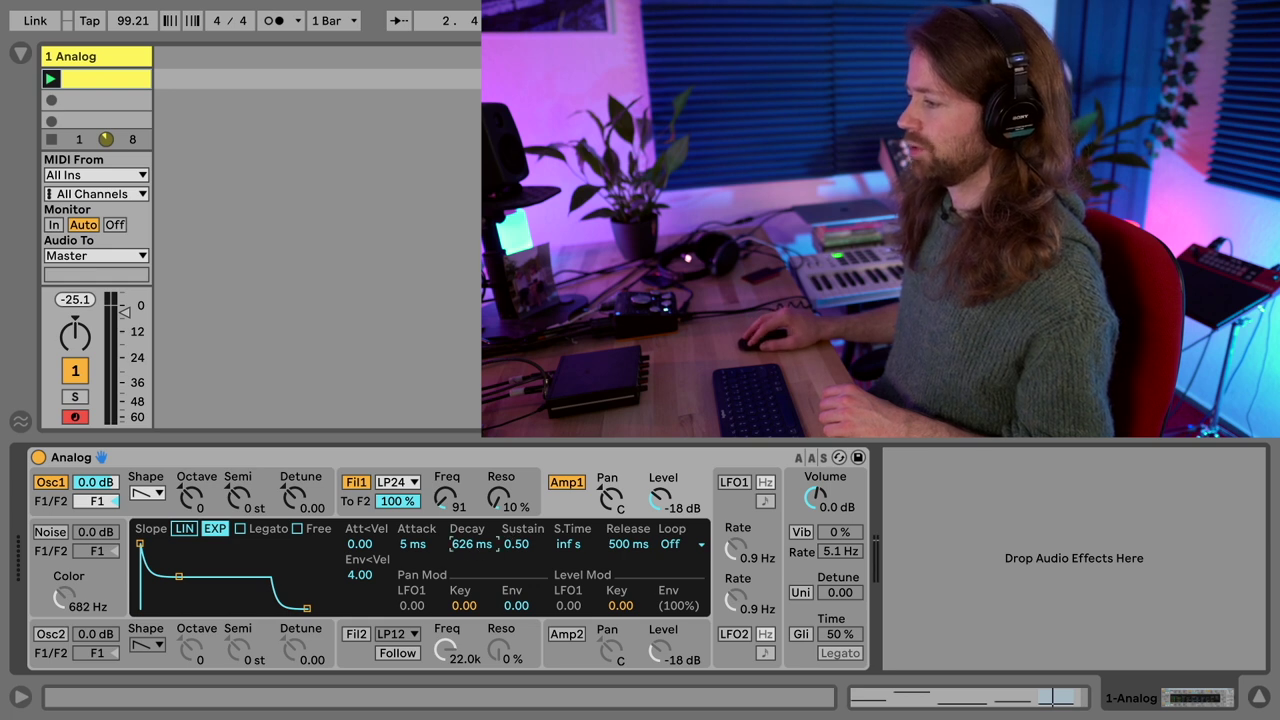
# - Give Amp 1 a 5.56 s decay and 2.19 s release, and lower its velocity sensitivity
pyautogui.moveTo(472, 543); pyautogui.dragTo(522, 520)
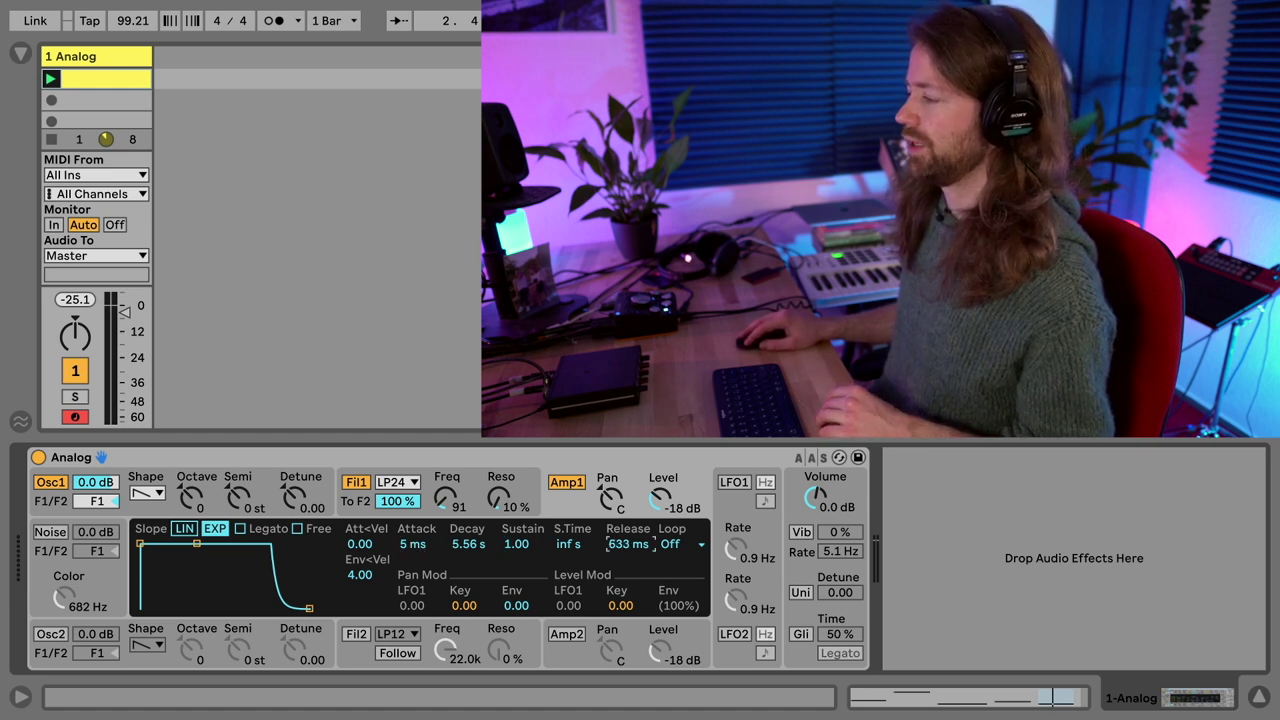
pyautogui.moveTo(628, 544); pyautogui.dragTo(628, 530)
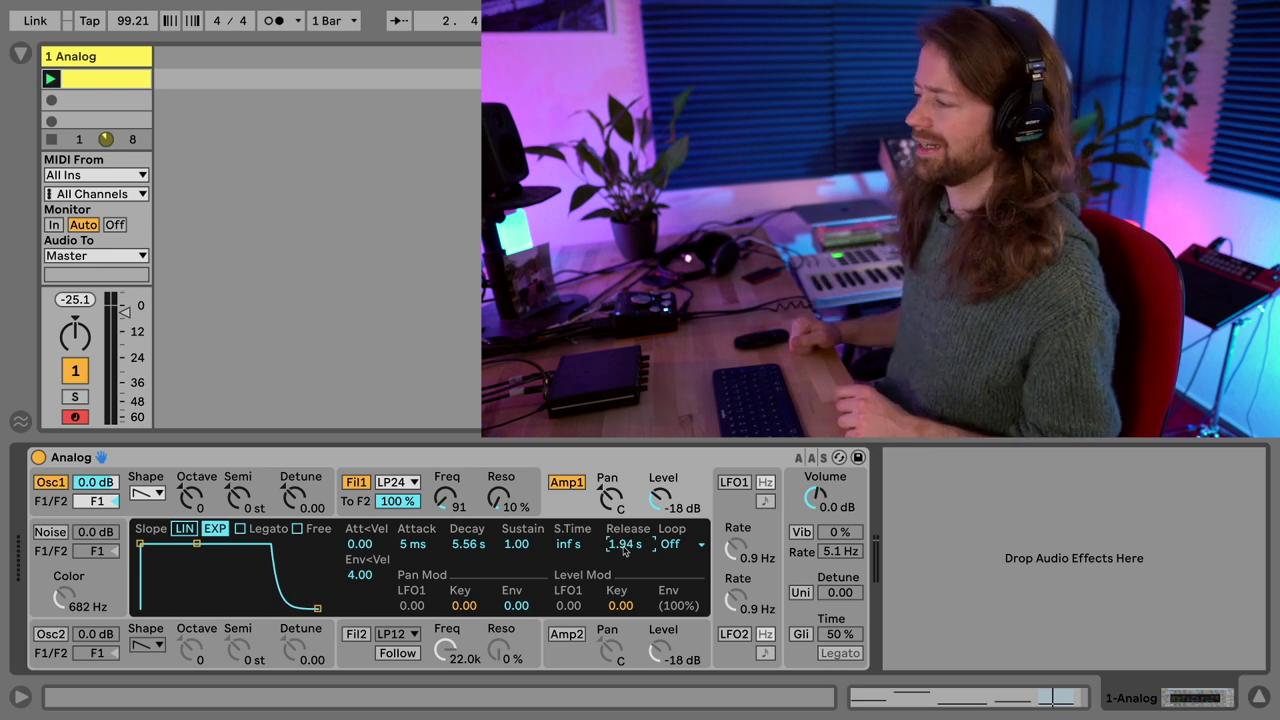
pyautogui.moveTo(624, 546); pyautogui.dragTo(624, 538)
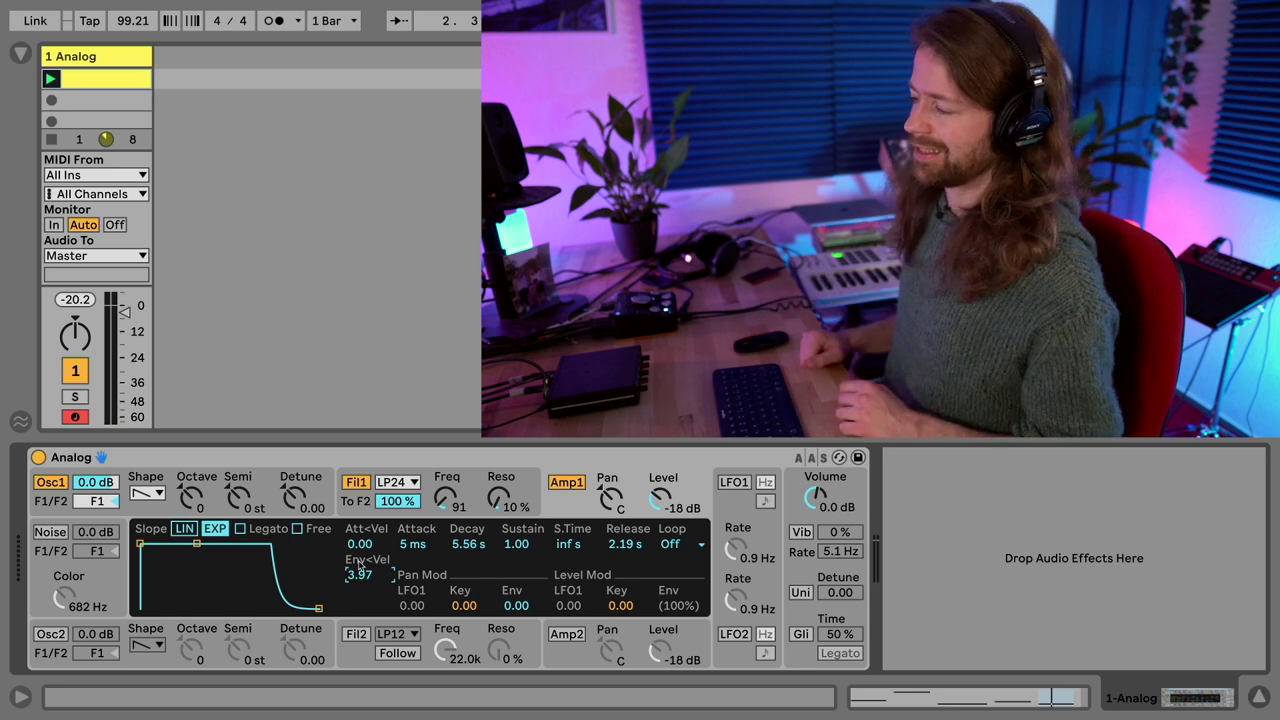
pyautogui.moveTo(358, 566); pyautogui.dragTo(358, 610)
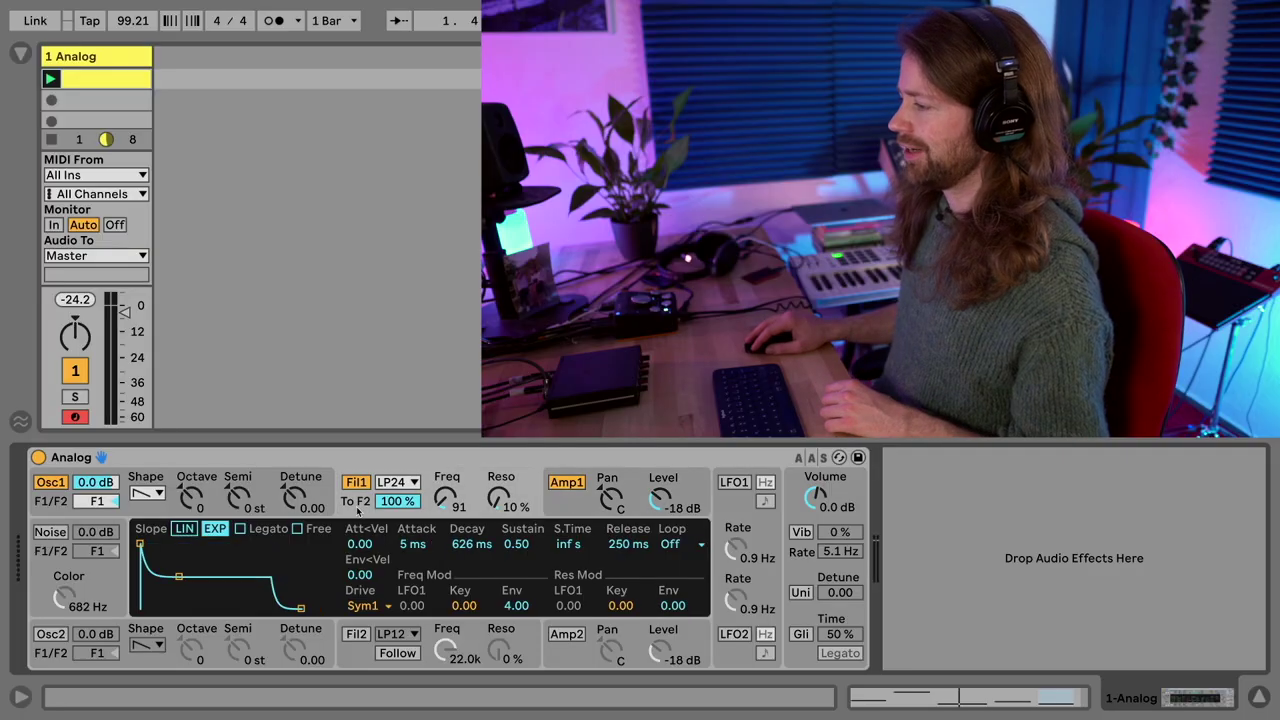
# - Set Filter 1's drive to Asym3 and raise its envelope amount to 5.55
pyautogui.click(377, 605)
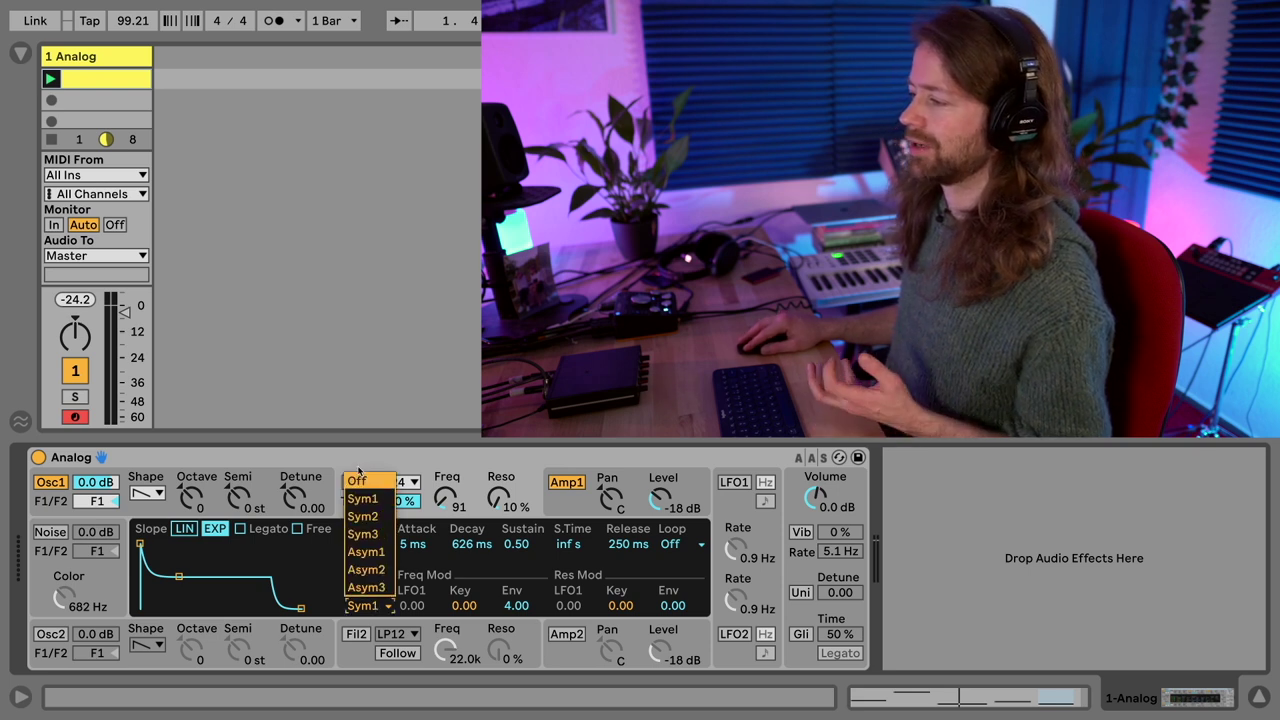
pyautogui.click(362, 498)
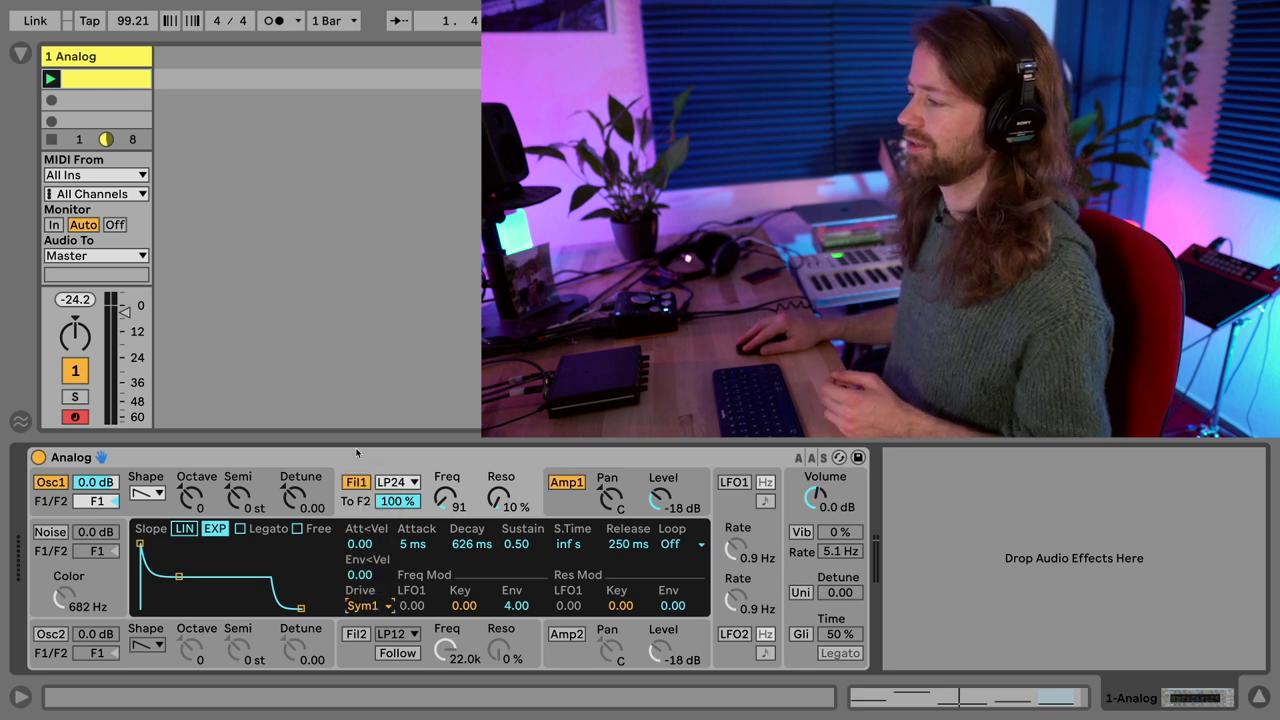
pyautogui.click(388, 608)
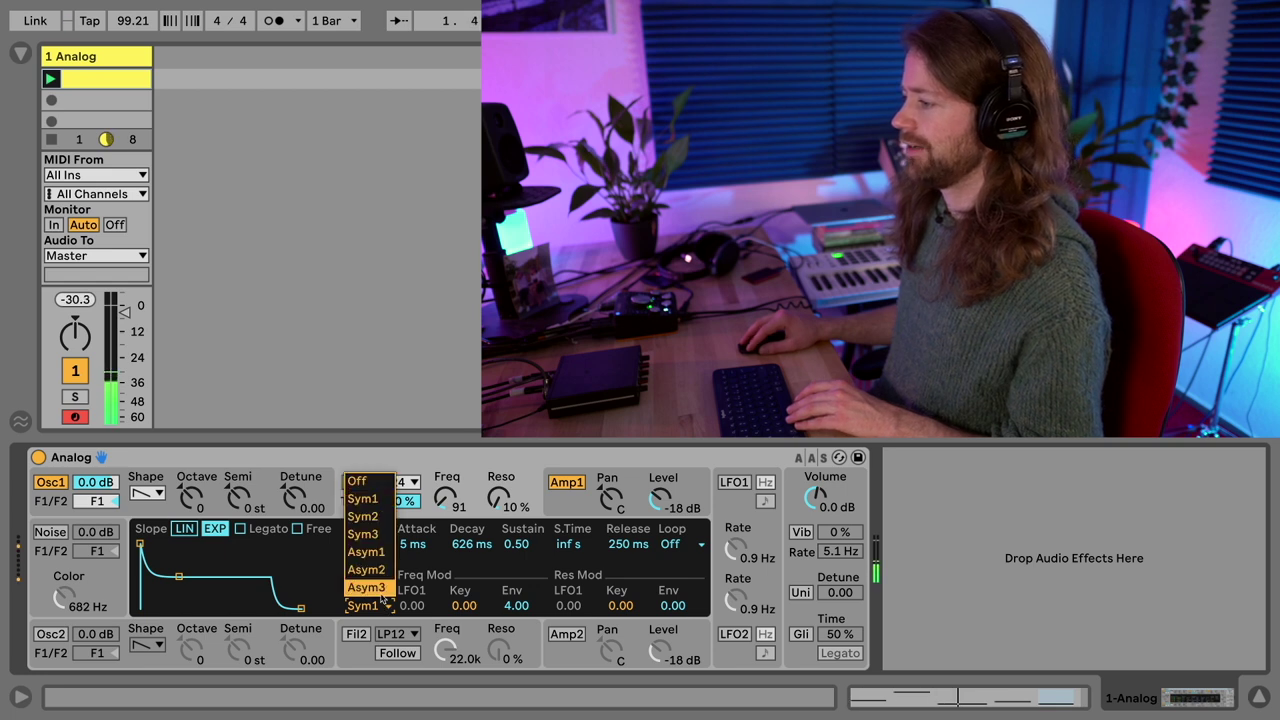
pyautogui.click(380, 600)
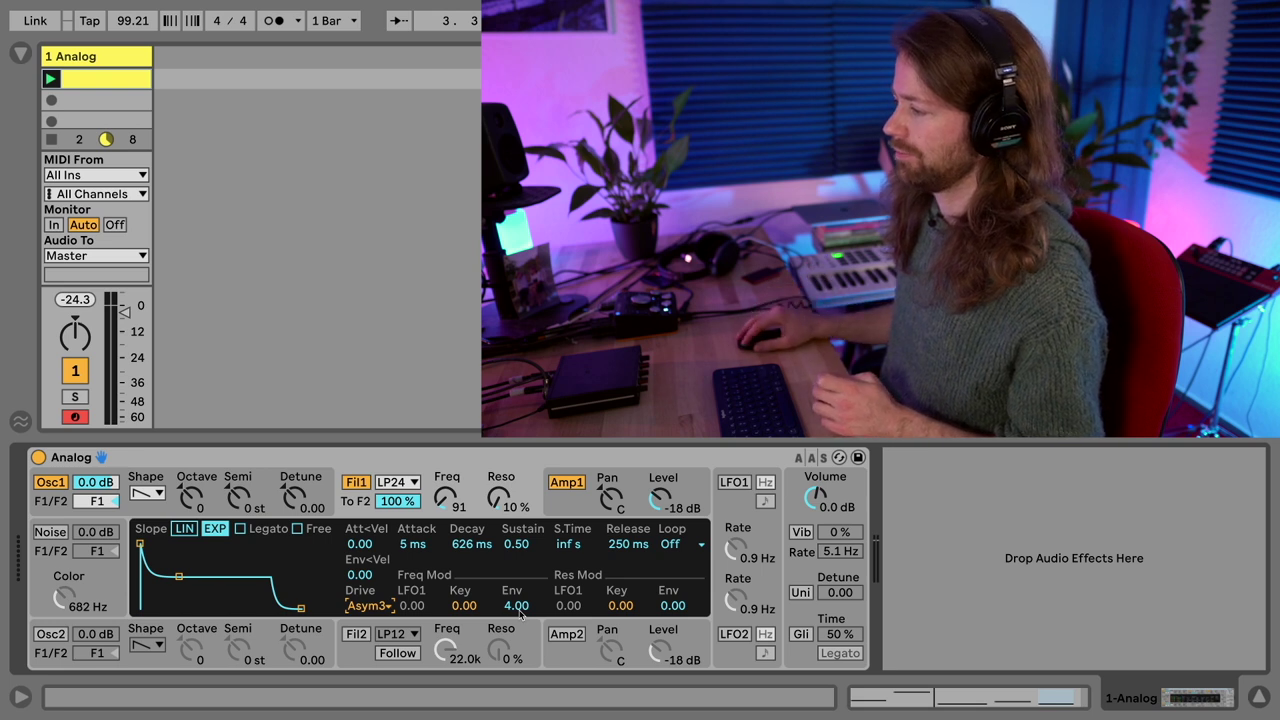
pyautogui.moveTo(516, 605); pyautogui.dragTo(516, 595)
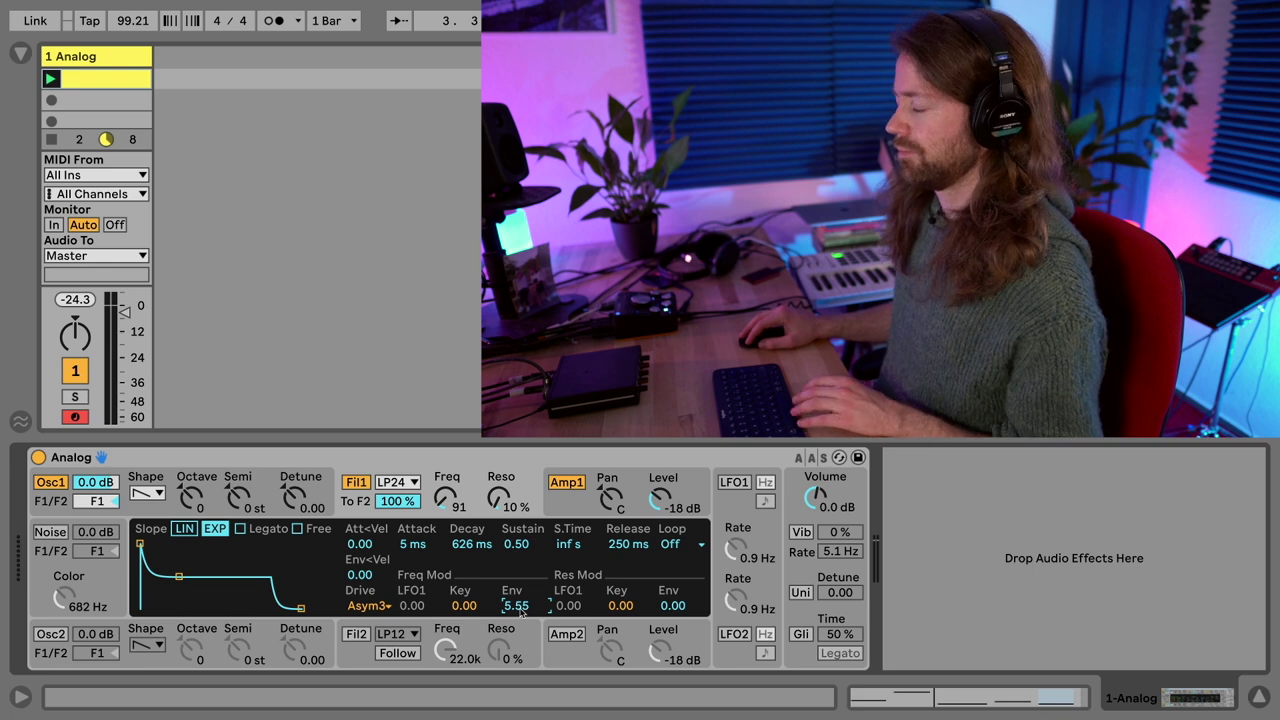
# - Audition the patch and set the filter envelope: 1.82 s decay, 0.46 sustain, 3.18 s release
pyautogui.press('space')
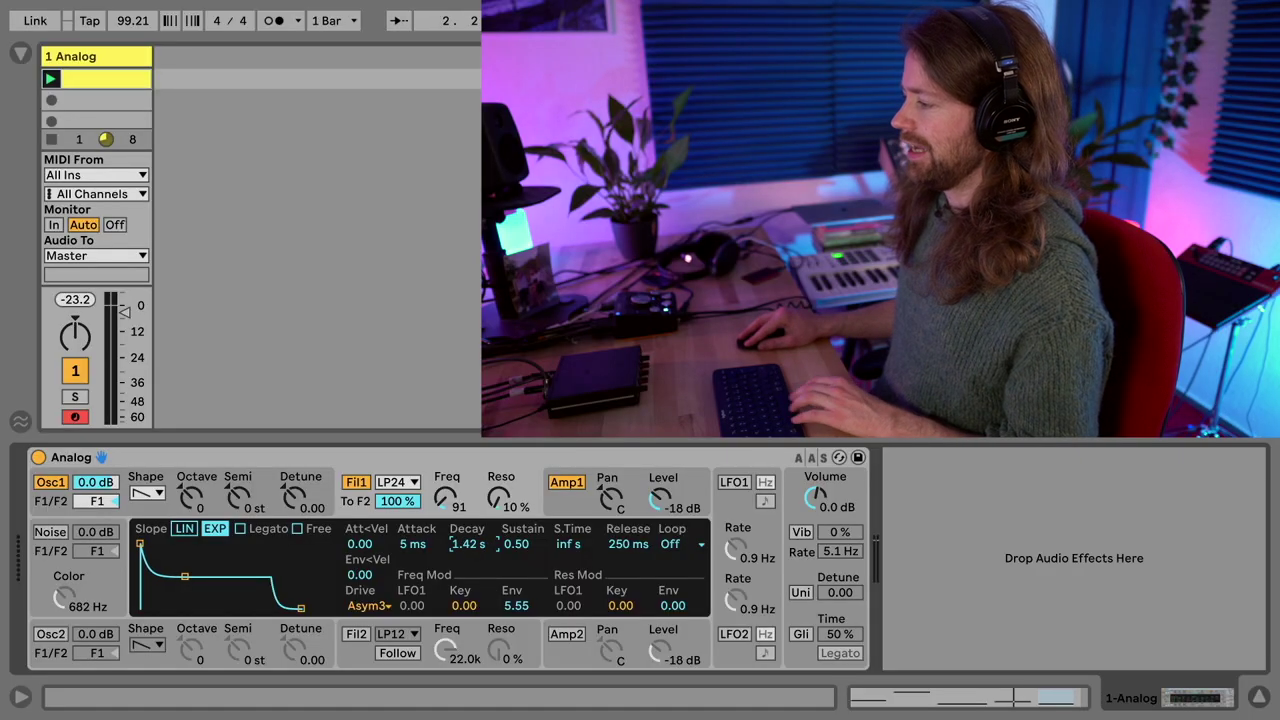
pyautogui.press('a')
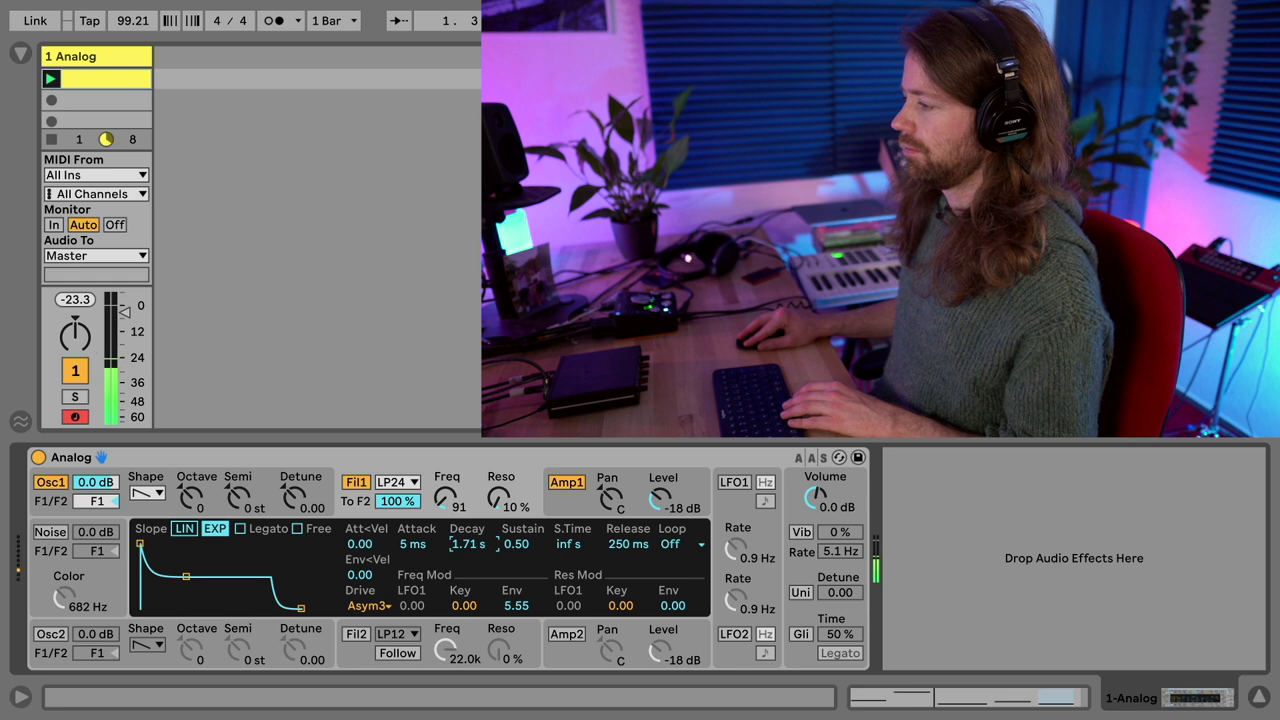
pyautogui.moveTo(470, 510); pyautogui.dragTo(470, 506)
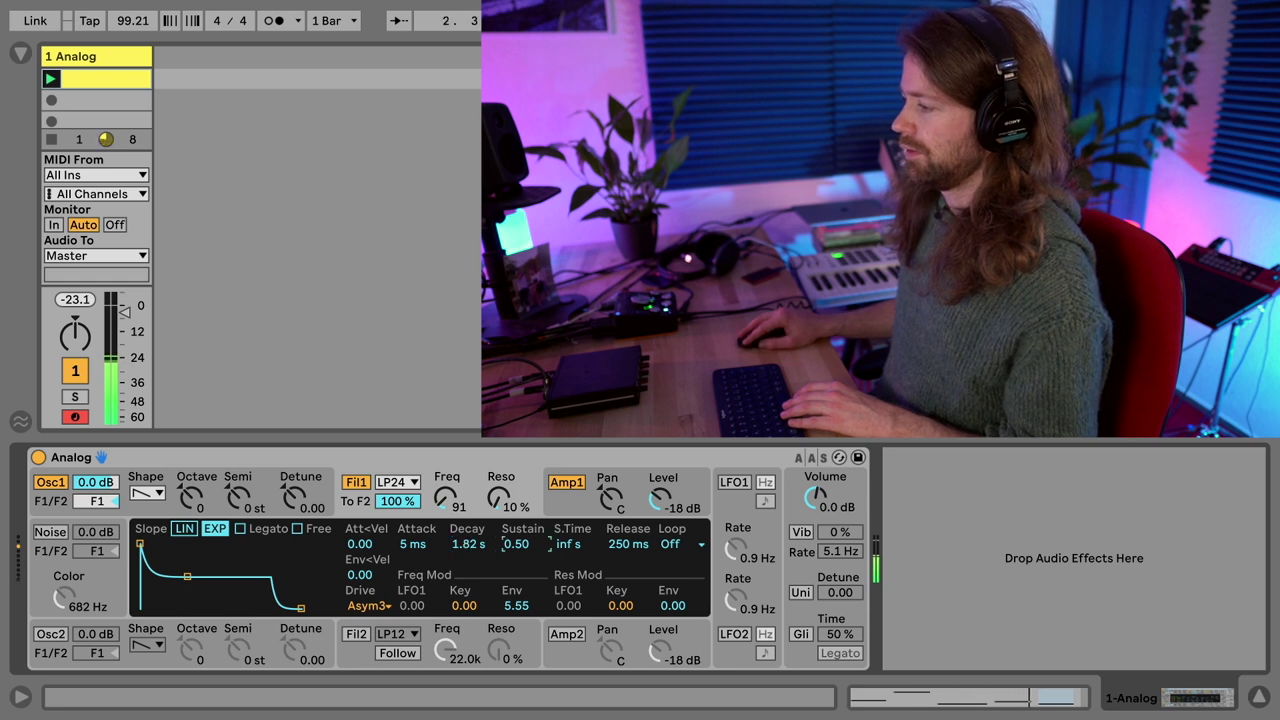
pyautogui.moveTo(549, 543); pyautogui.dragTo(549, 548)
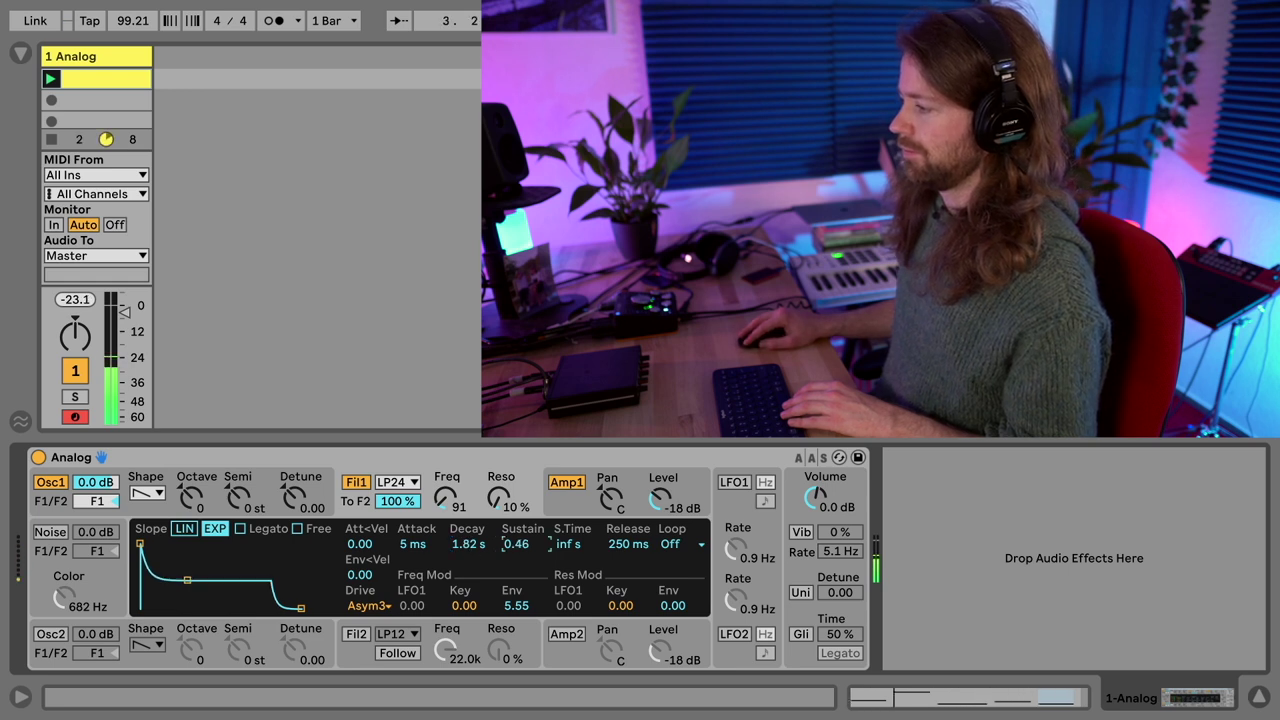
pyautogui.moveTo(628, 543); pyautogui.dragTo(628, 512)
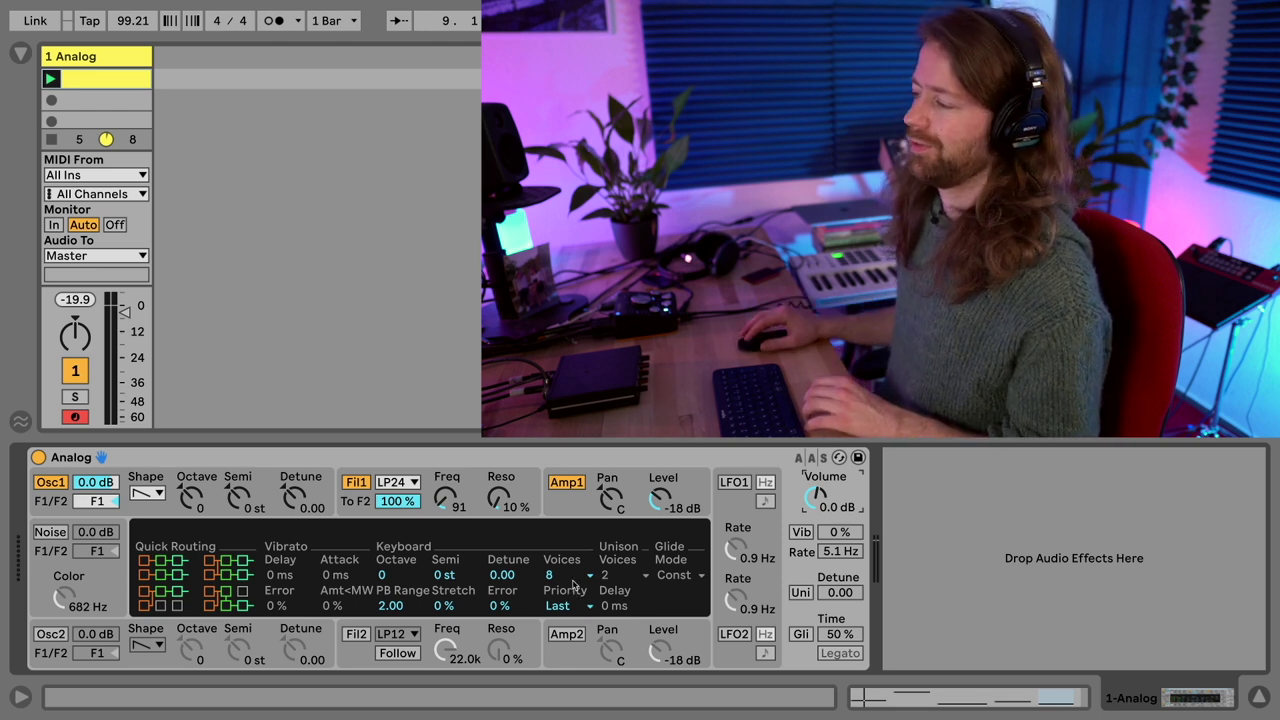
# - Switch the envelope view back to Filter 1's envelope settings
pyautogui.click(530, 490)
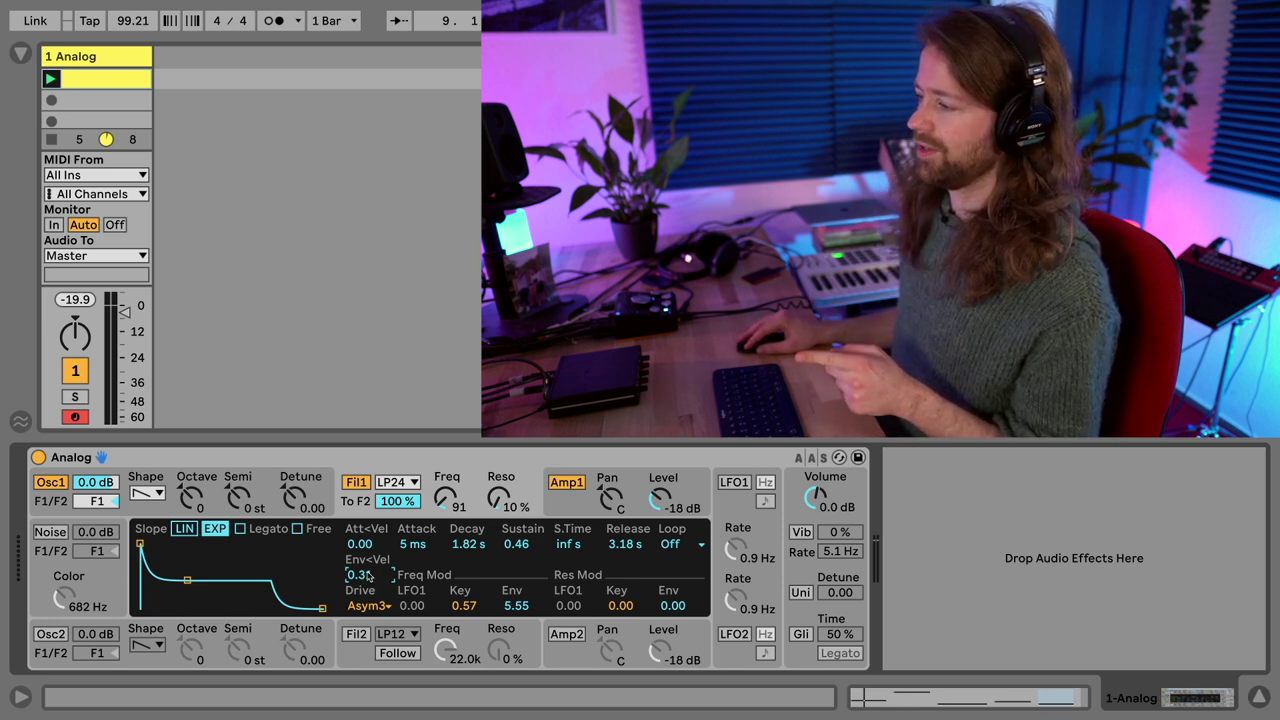
# - Audition the patch, then raise the project tempo from 99.21 to 101 BPM
pyautogui.click(566, 484)
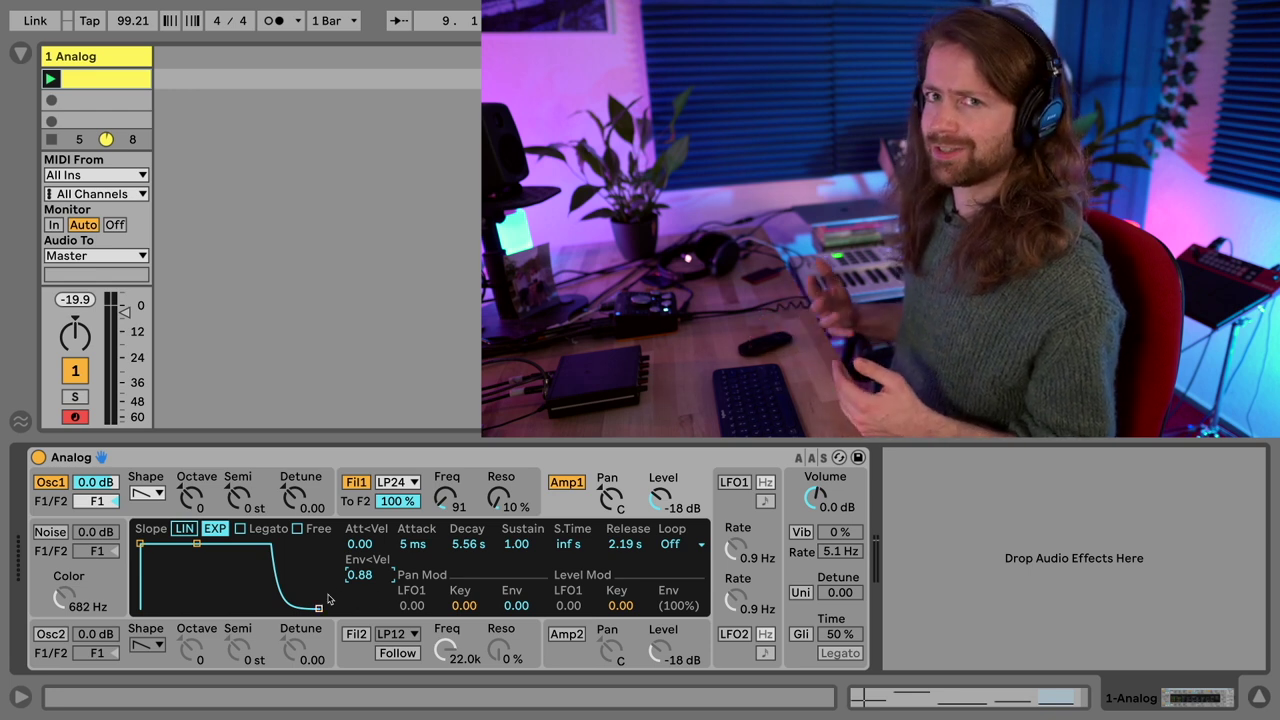
pyautogui.click(352, 510)
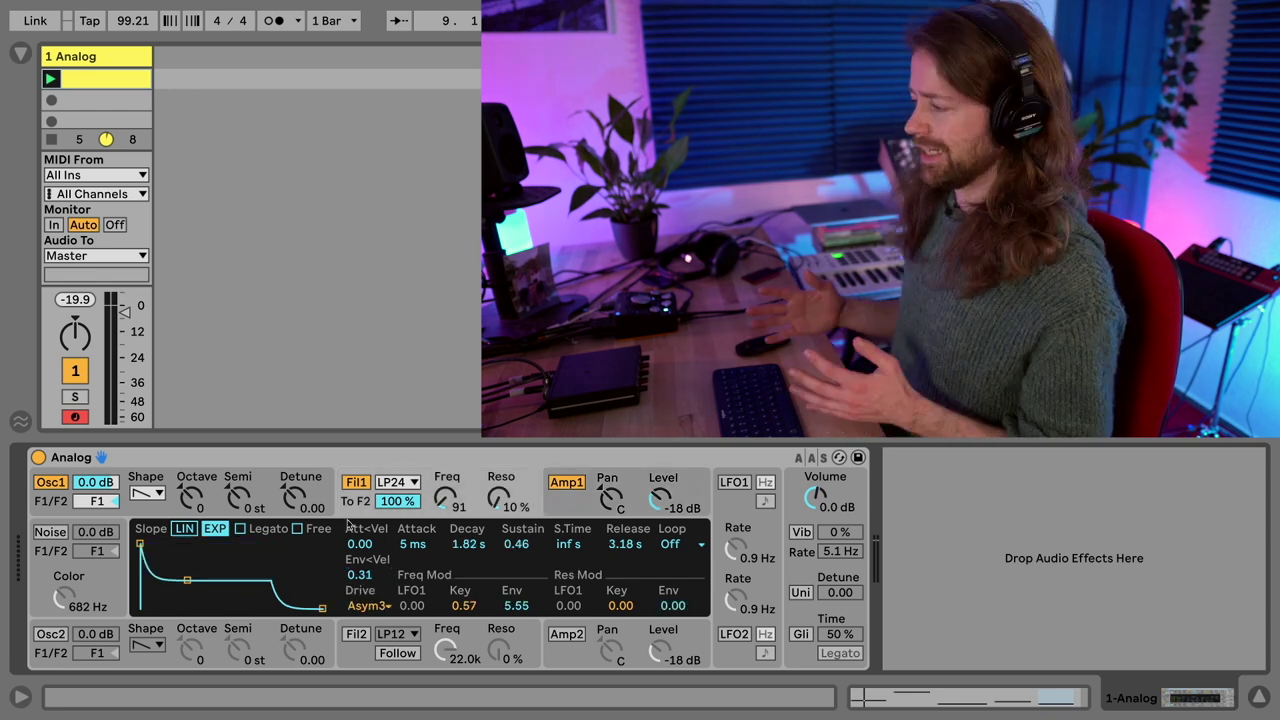
pyautogui.press('a')
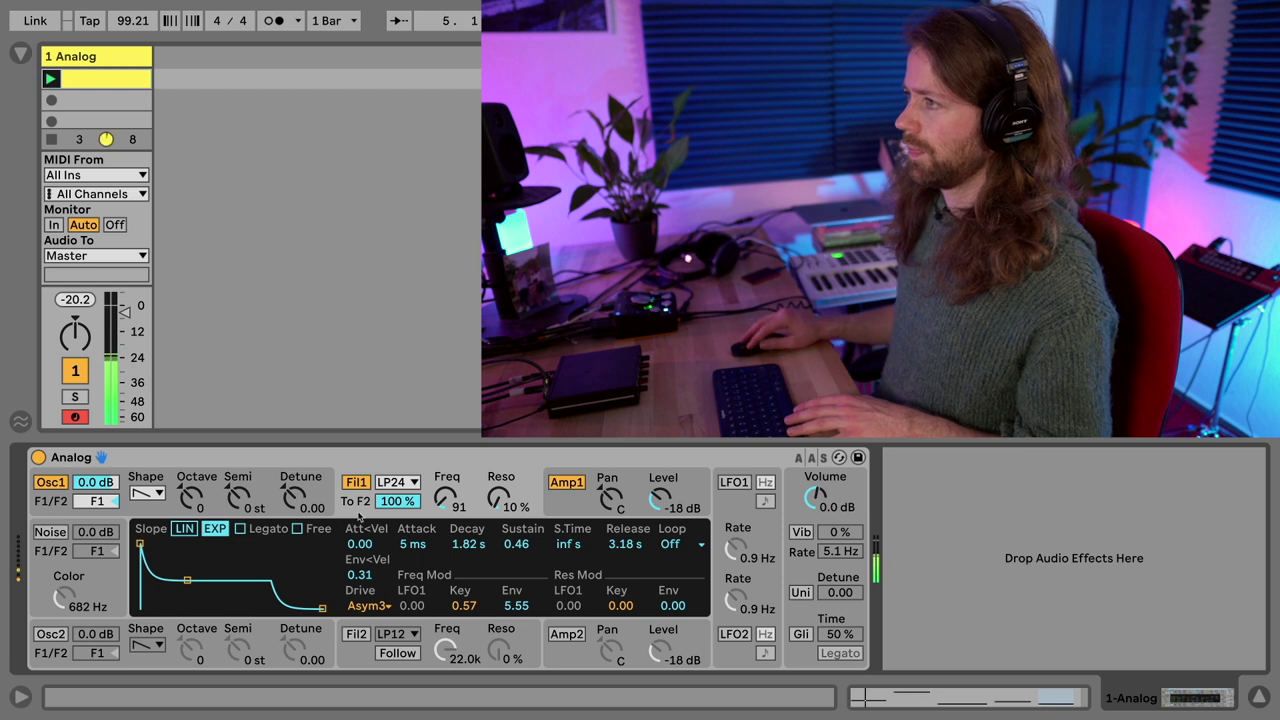
pyautogui.moveTo(140, 21)
pyautogui.mouseDown()
pyautogui.moveTo(140, 5)
pyautogui.moveTo(136, 16)
pyautogui.mouseUp()
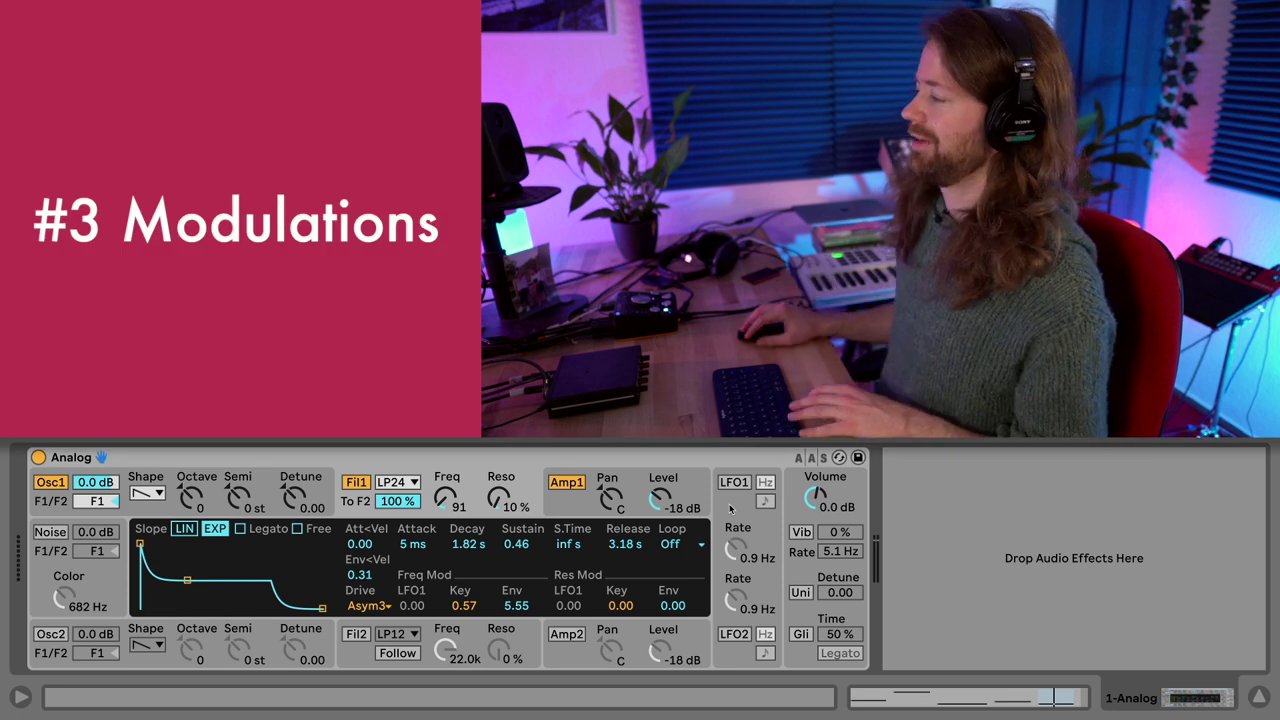
# - Enable Analog's vibrato at a 1.2 Hz rate with 54% amount
pyautogui.click(801, 532)
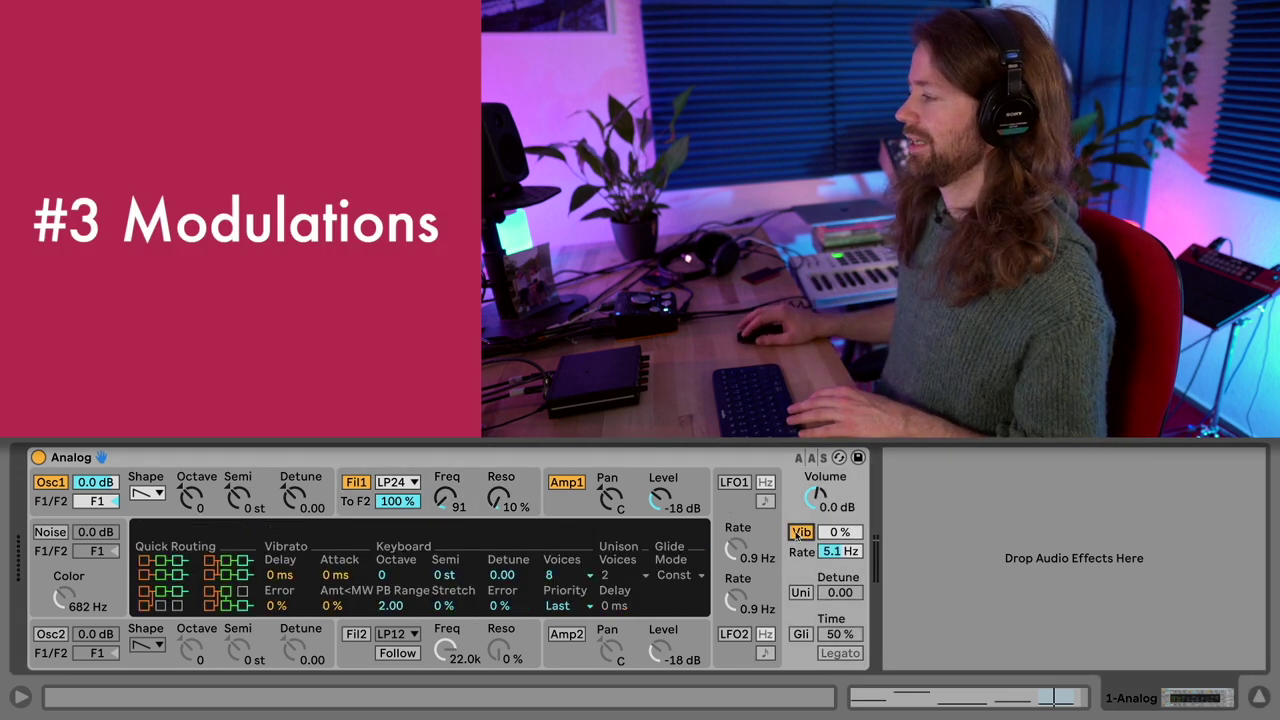
pyautogui.moveTo(840, 551); pyautogui.dragTo(840, 575)
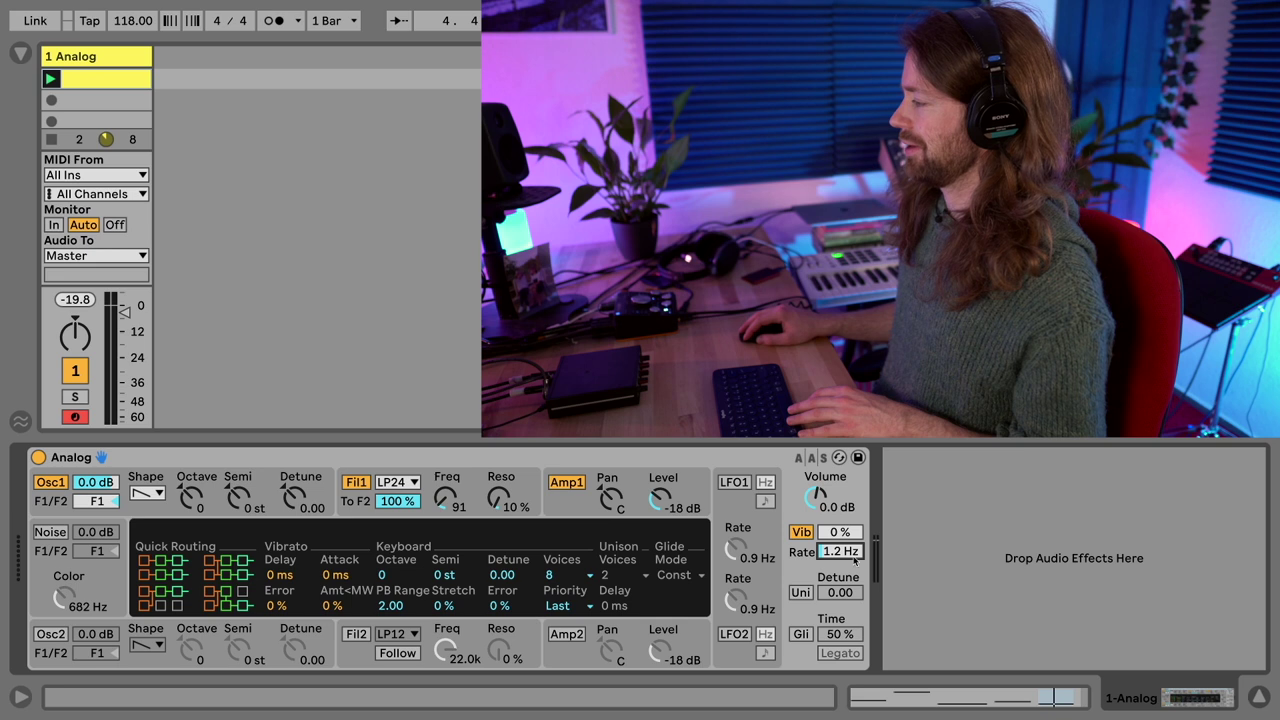
pyautogui.moveTo(840, 532); pyautogui.dragTo(840, 480)
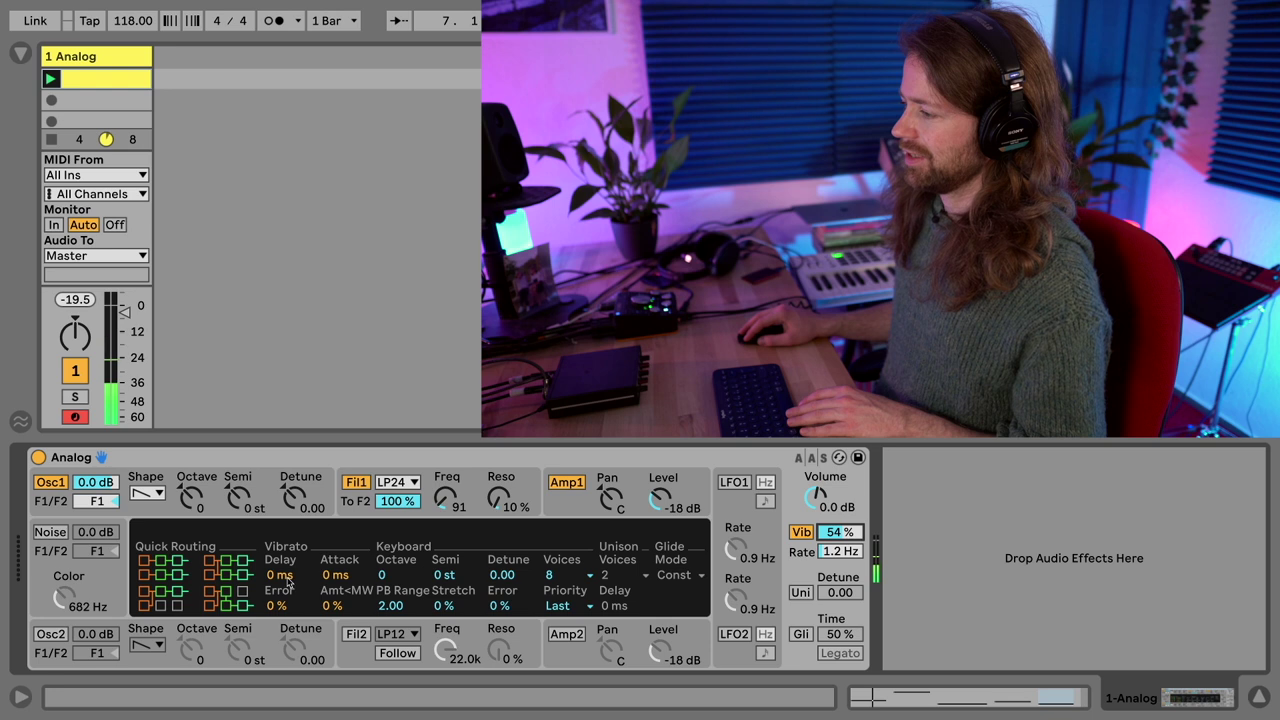
# - Set vibrato delay to 138 ms and attack to 265 ms, replay, and enable glide
pyautogui.moveTo(288, 578); pyautogui.dragTo(288, 525)
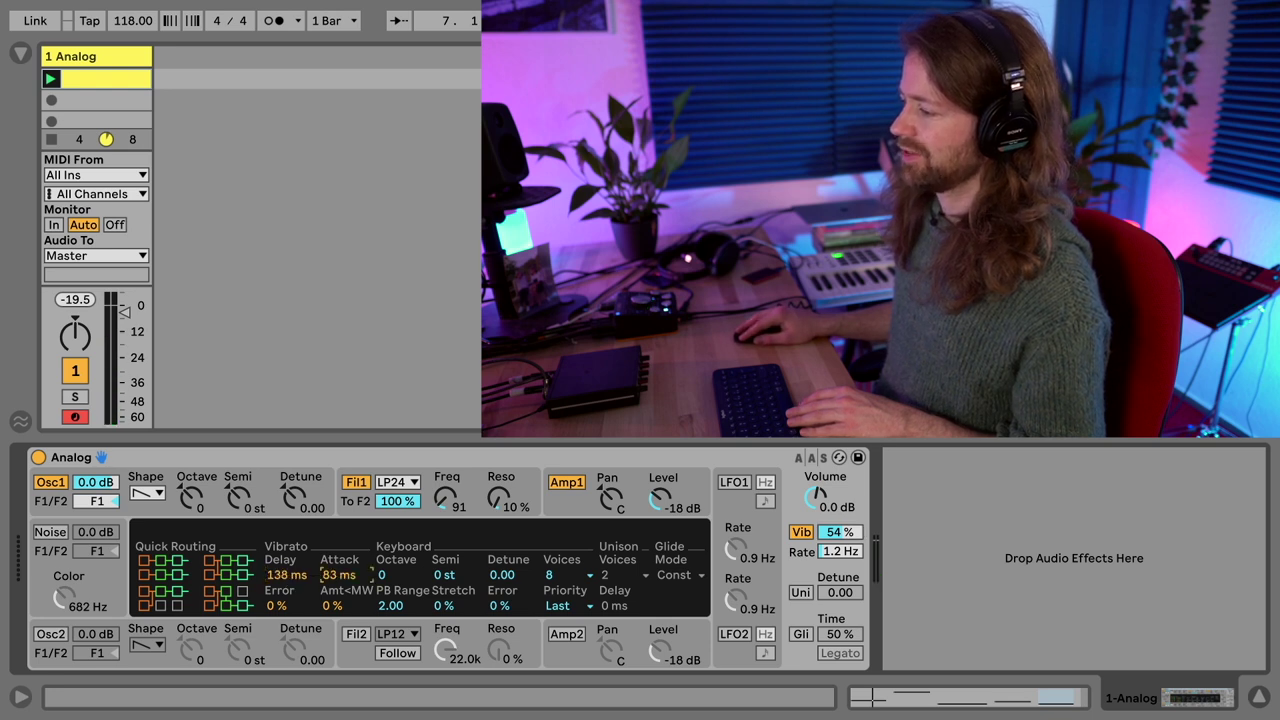
pyautogui.moveTo(325, 588); pyautogui.dragTo(325, 580)
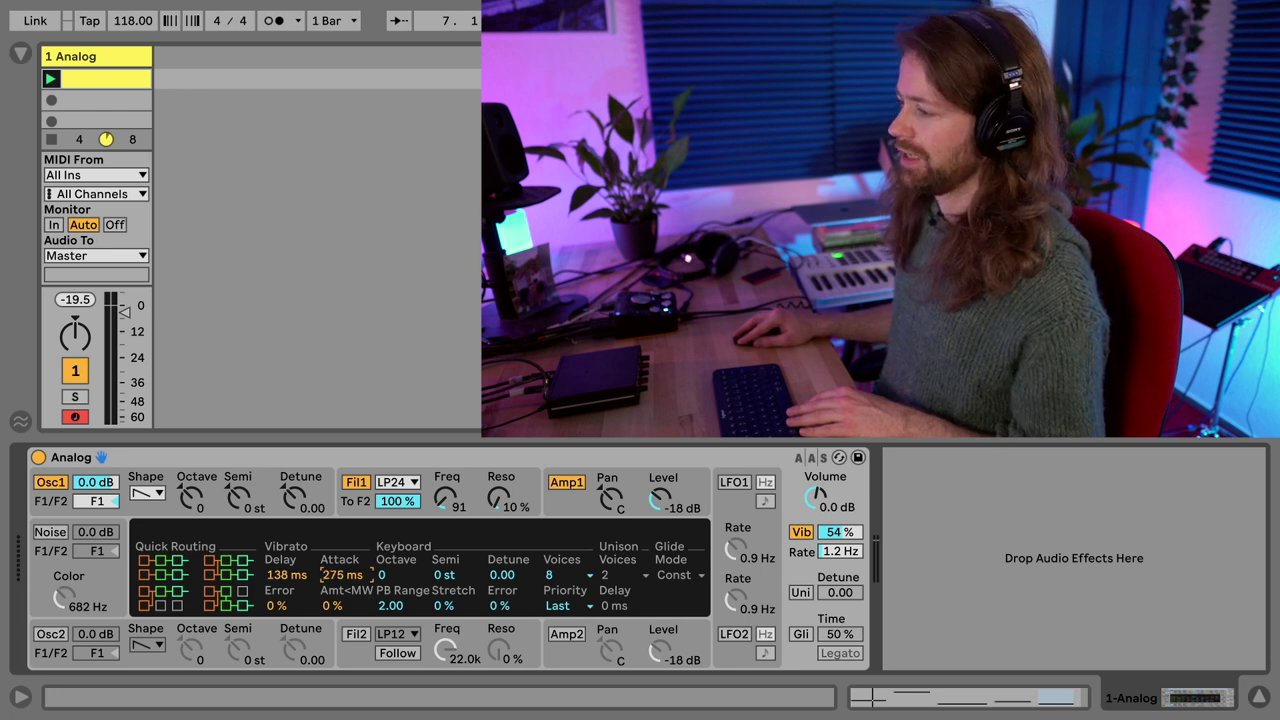
pyautogui.press('space')
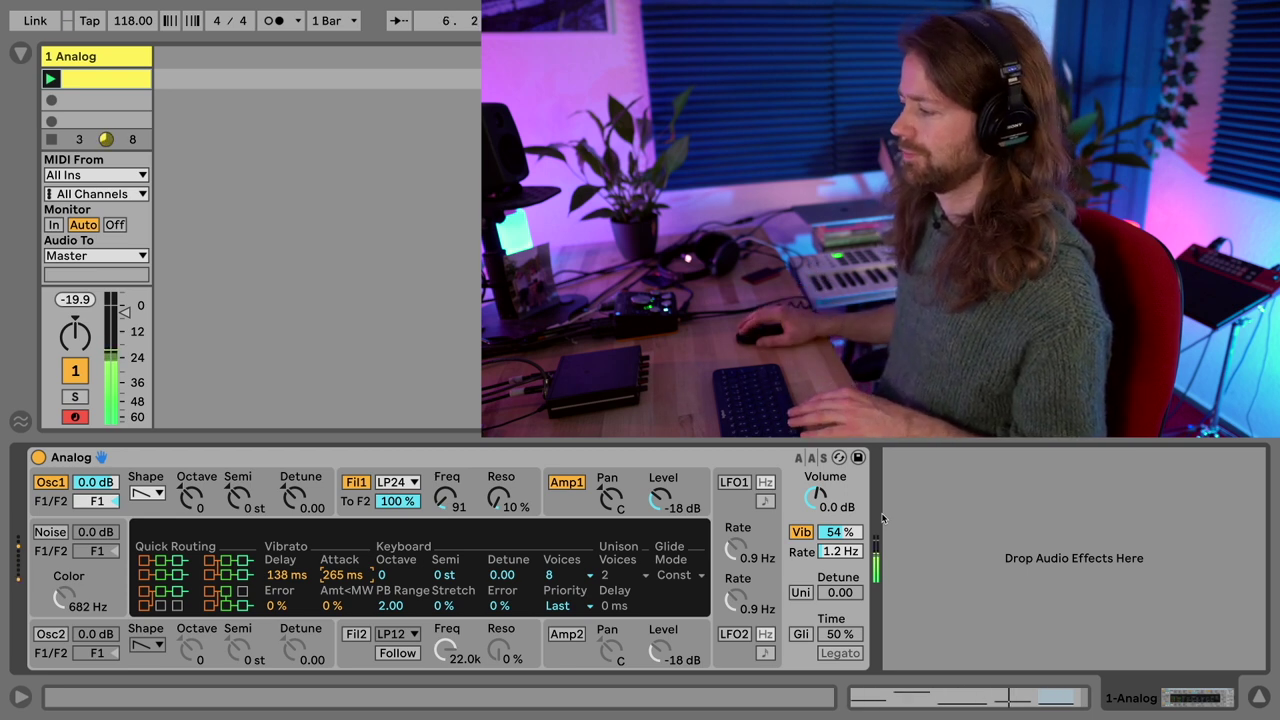
pyautogui.click(803, 637)
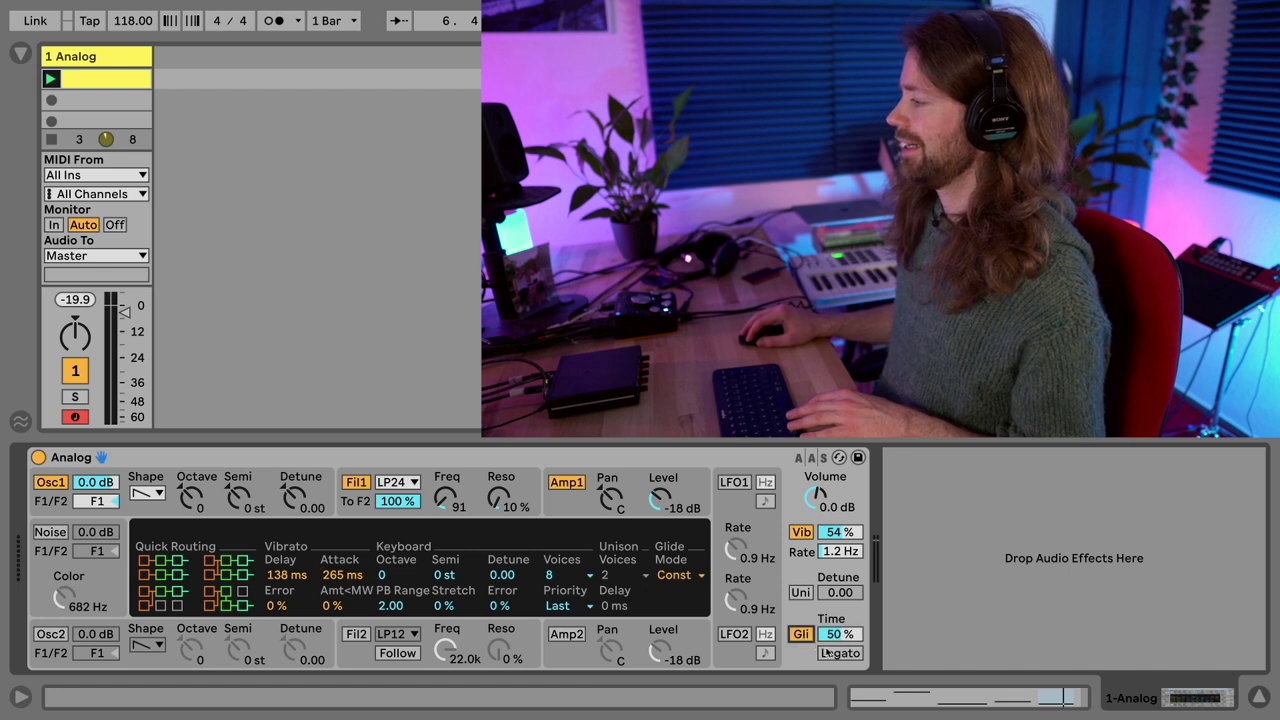
# - Put glide in Legato mode at 39% glide time and show the LFO settings
pyautogui.click(832, 655)
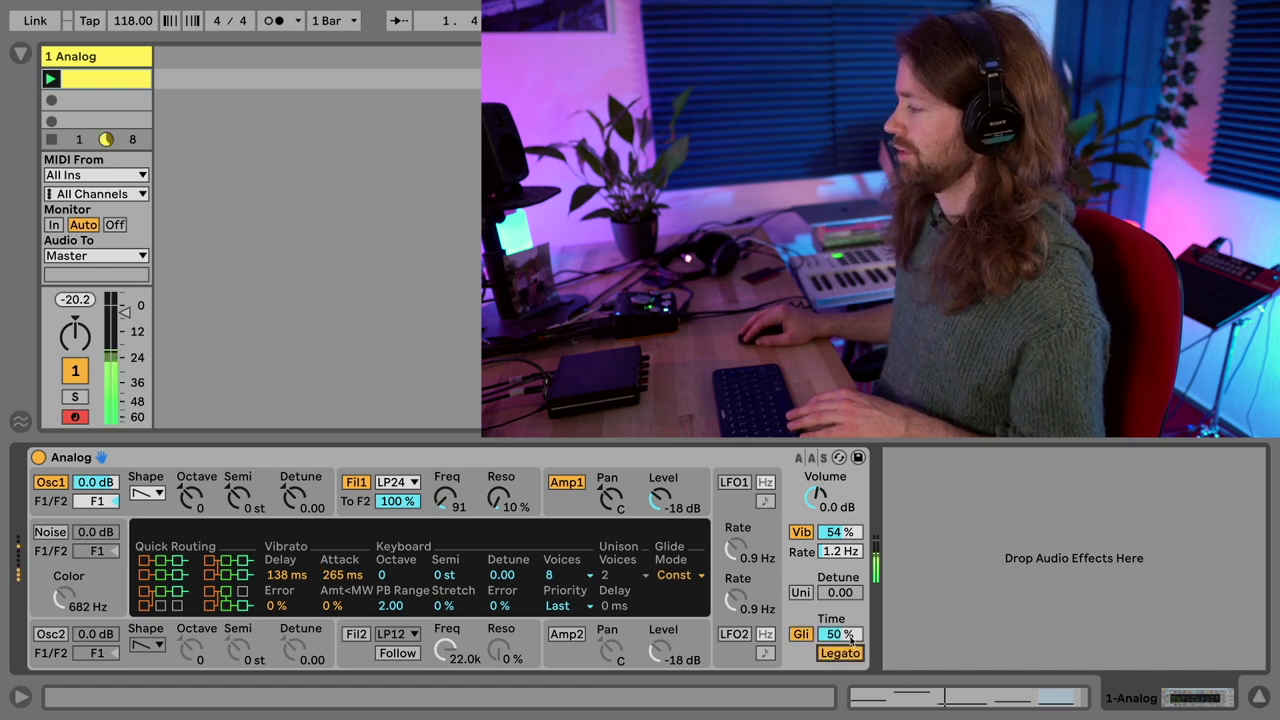
pyautogui.moveTo(851, 640); pyautogui.dragTo(851, 646)
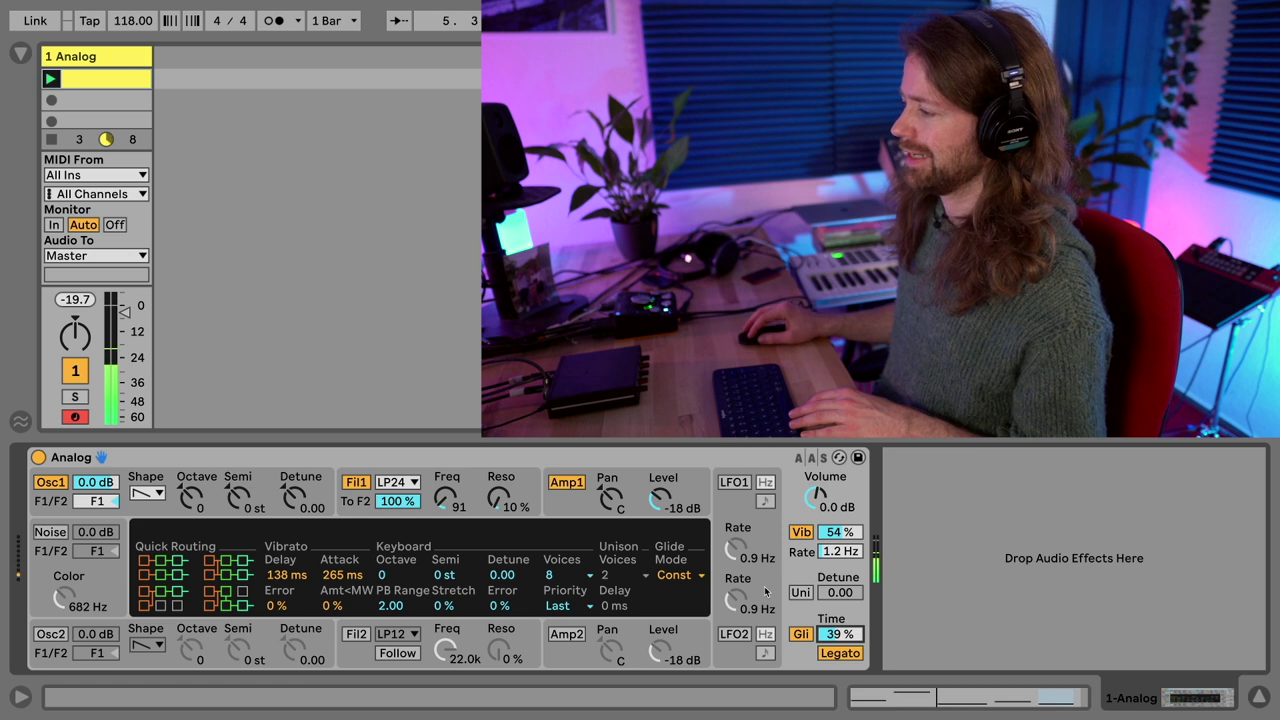
pyautogui.click(762, 516)
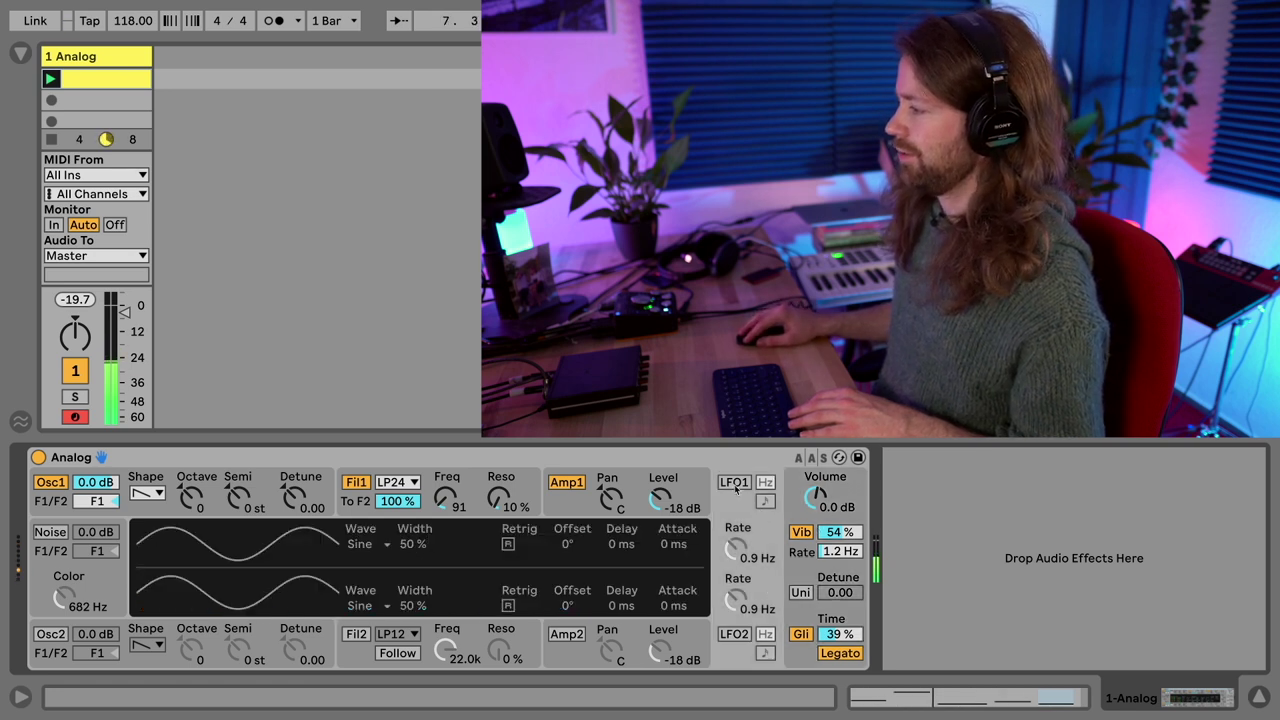
# - Enable LFO1 at about 6.1 Hz and deepen the vibrato to 61%, checking Osc1's pitch modulation
pyautogui.click(735, 484)
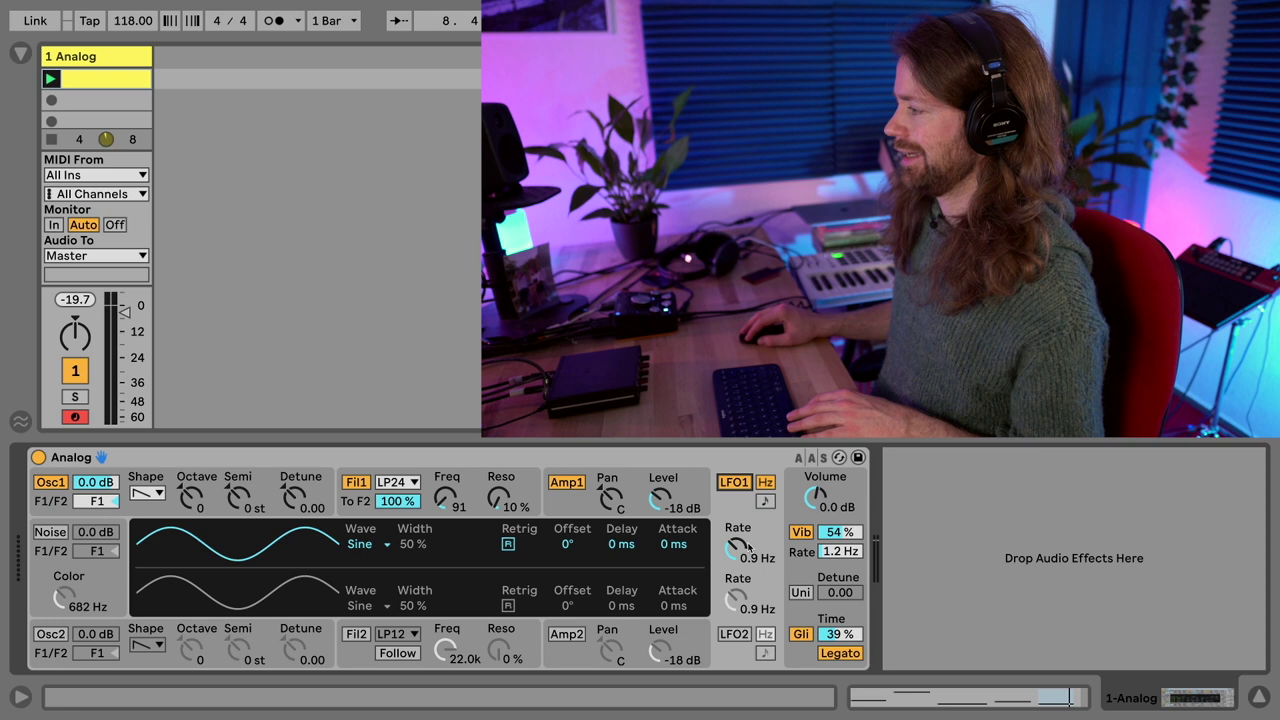
pyautogui.moveTo(748, 545); pyautogui.dragTo(748, 499)
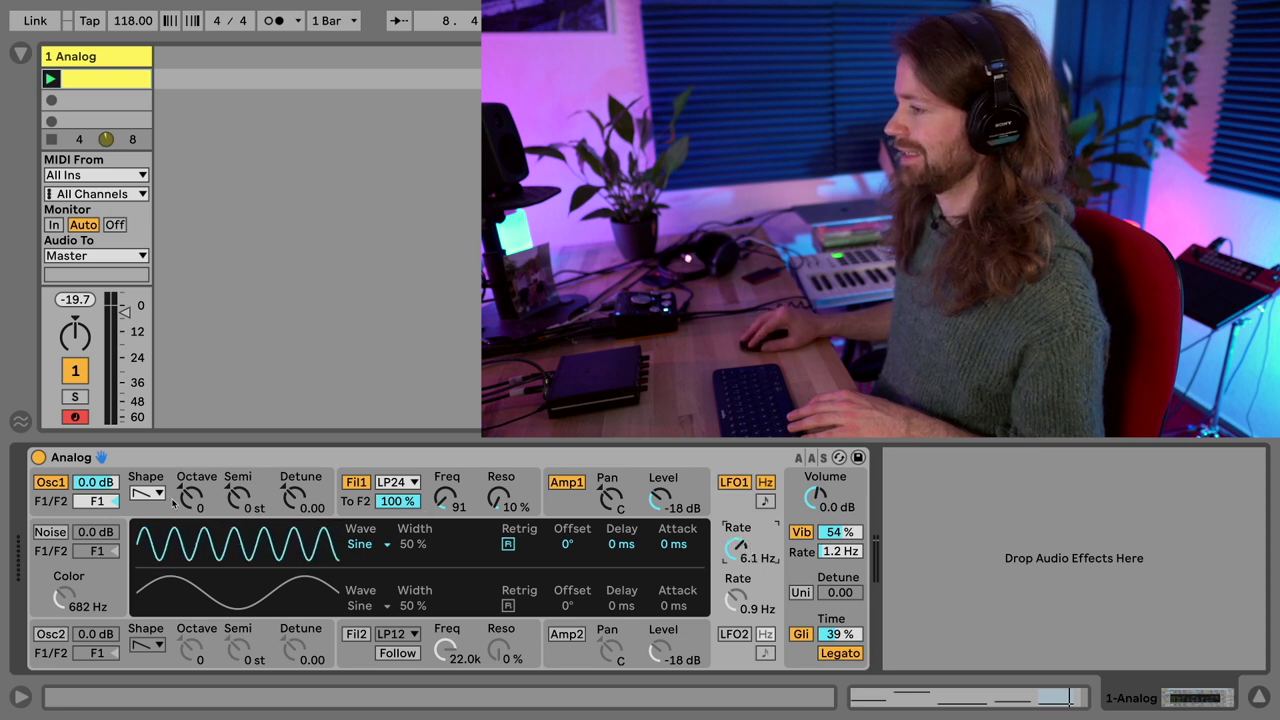
pyautogui.click(36, 510)
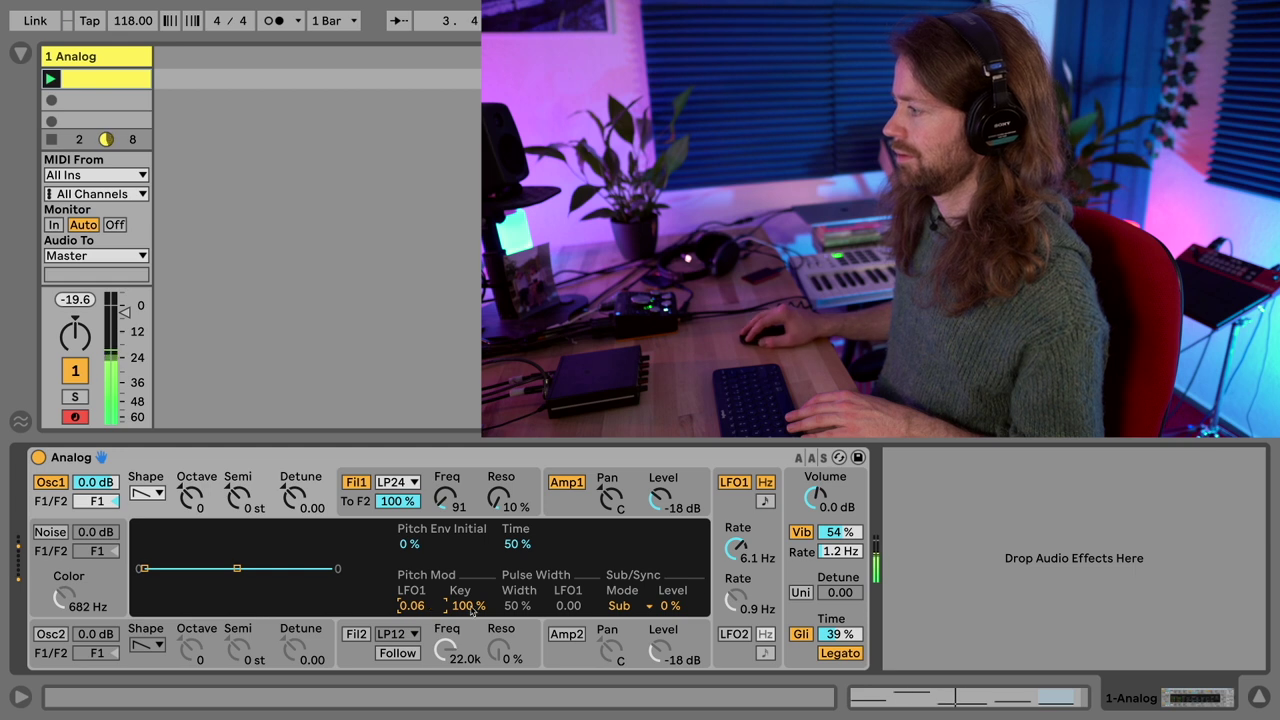
pyautogui.moveTo(840, 532); pyautogui.dragTo(840, 526)
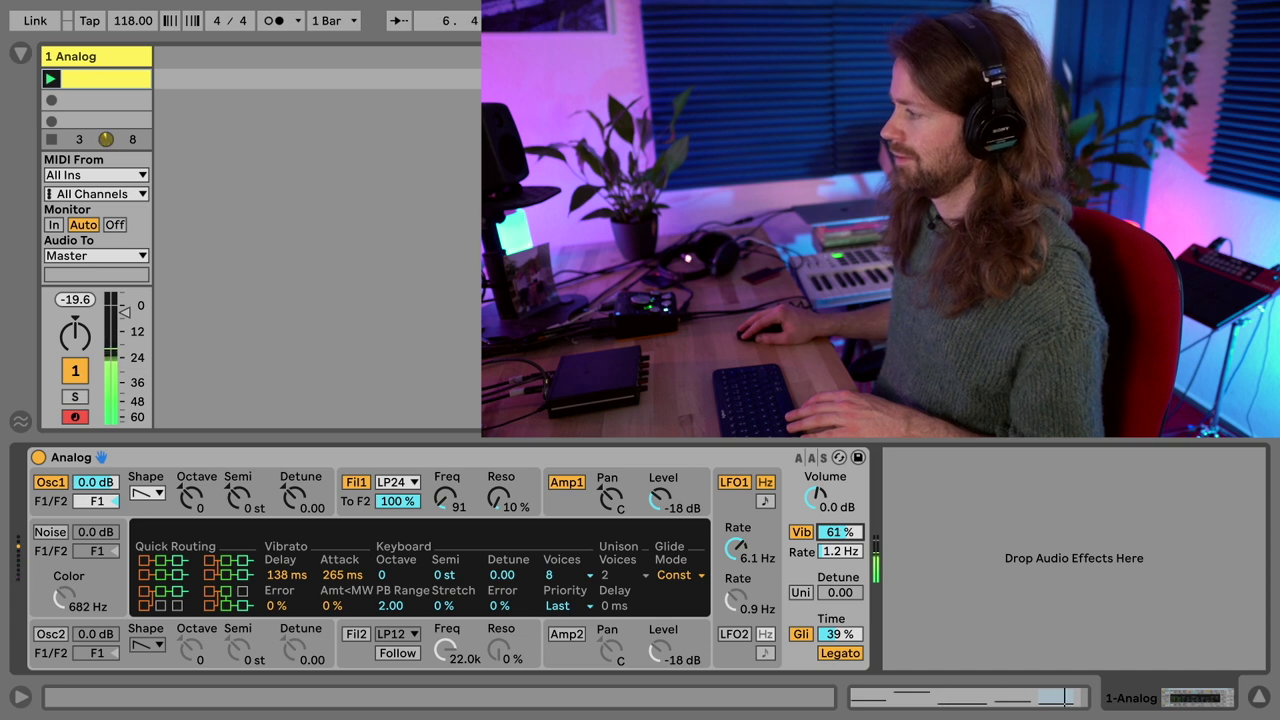
pyautogui.click(778, 547)
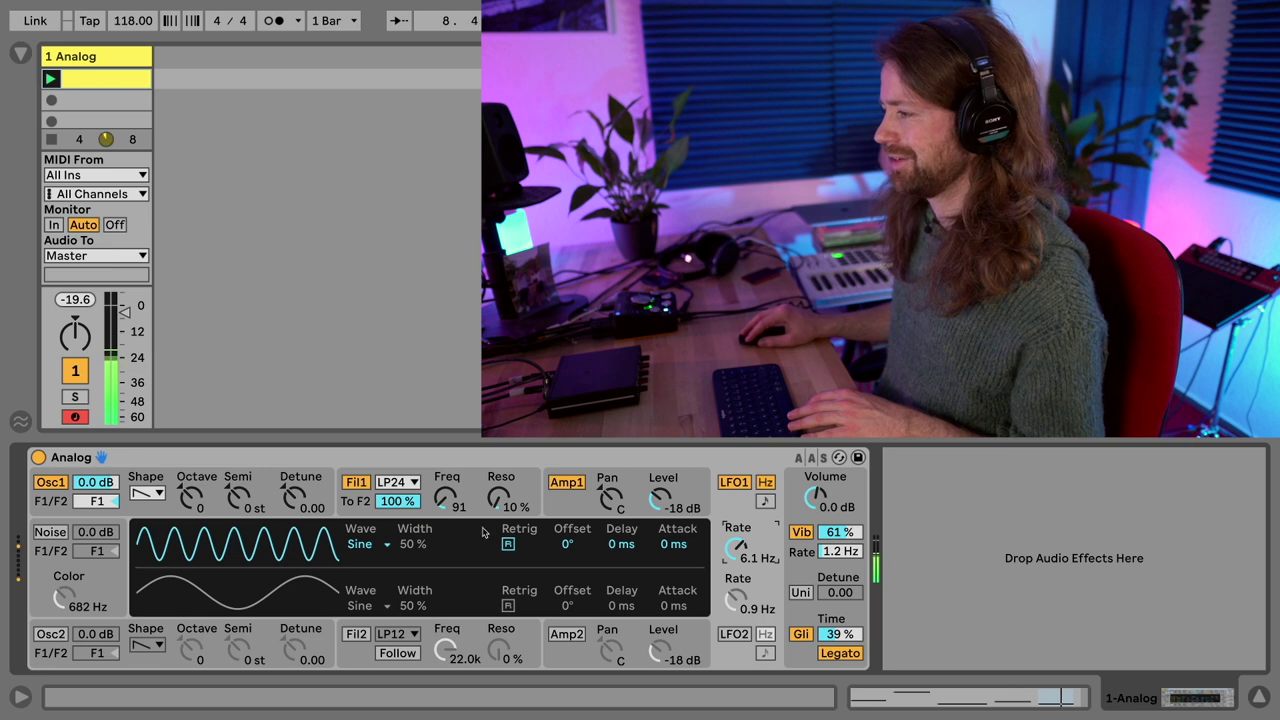
pyautogui.click(52, 502)
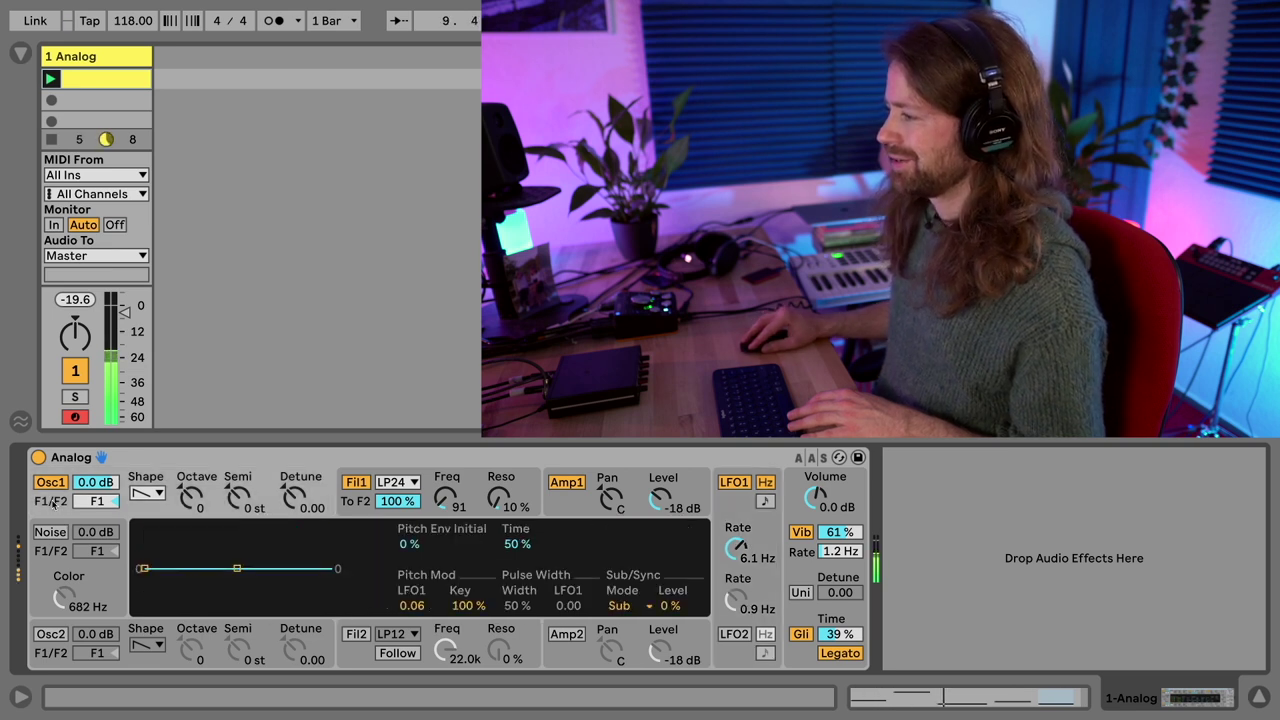
pyautogui.click(727, 513)
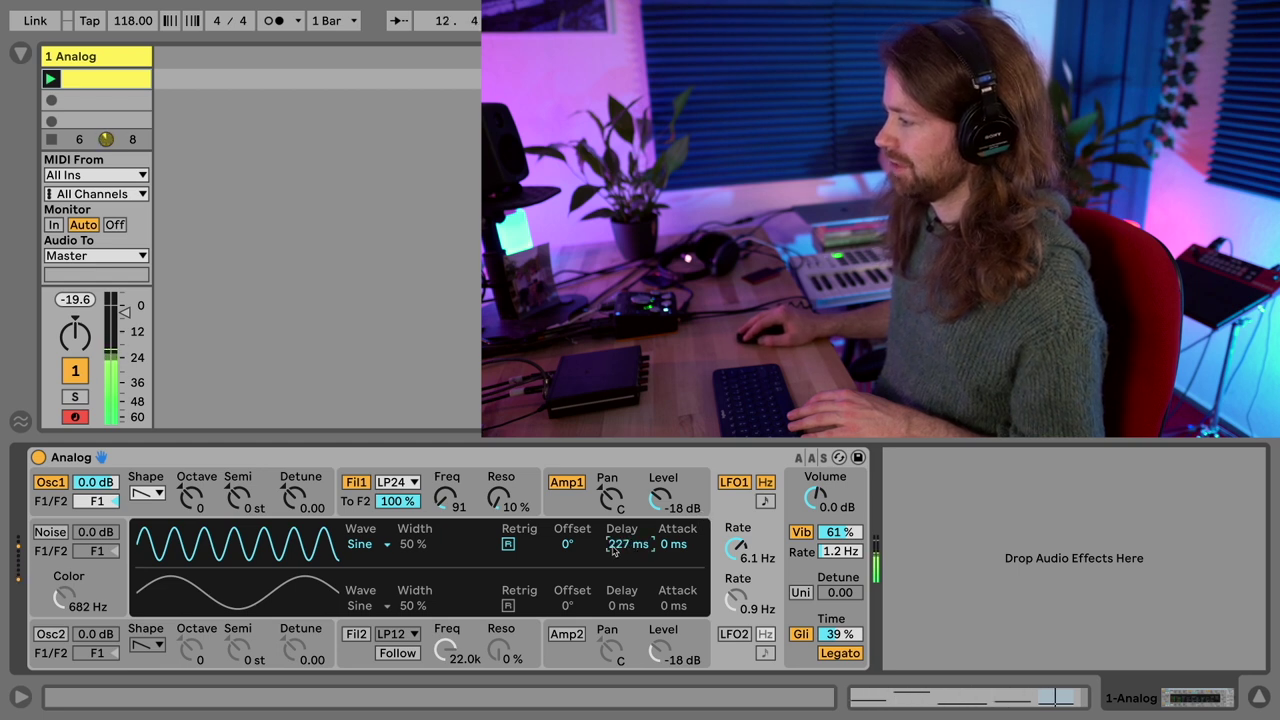
# - Set LFO 1's attack to 349 ms so it fades in after its 227 ms delay
pyautogui.moveTo(674, 544); pyautogui.dragTo(674, 515)
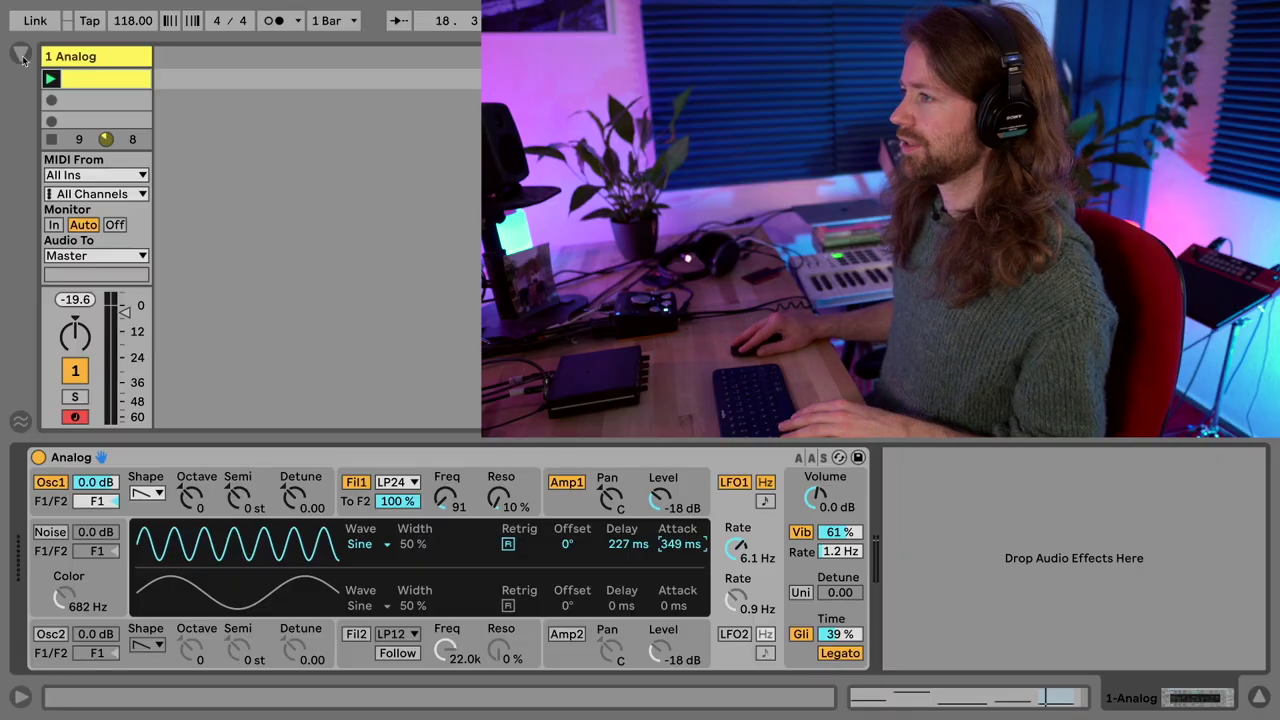
pyautogui.press('super+alt+b')
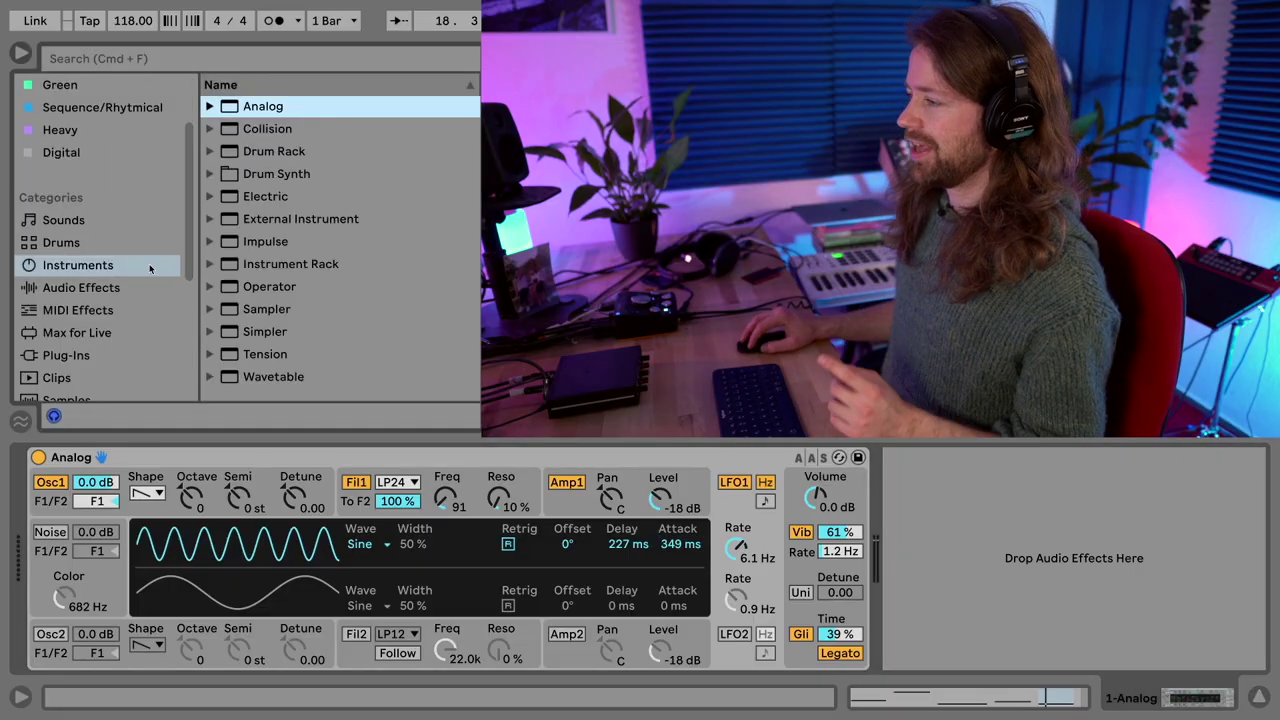
# - Place the Delay from Audio Effects > Delay & Loop on the track after Analog
pyautogui.click(186, 287)
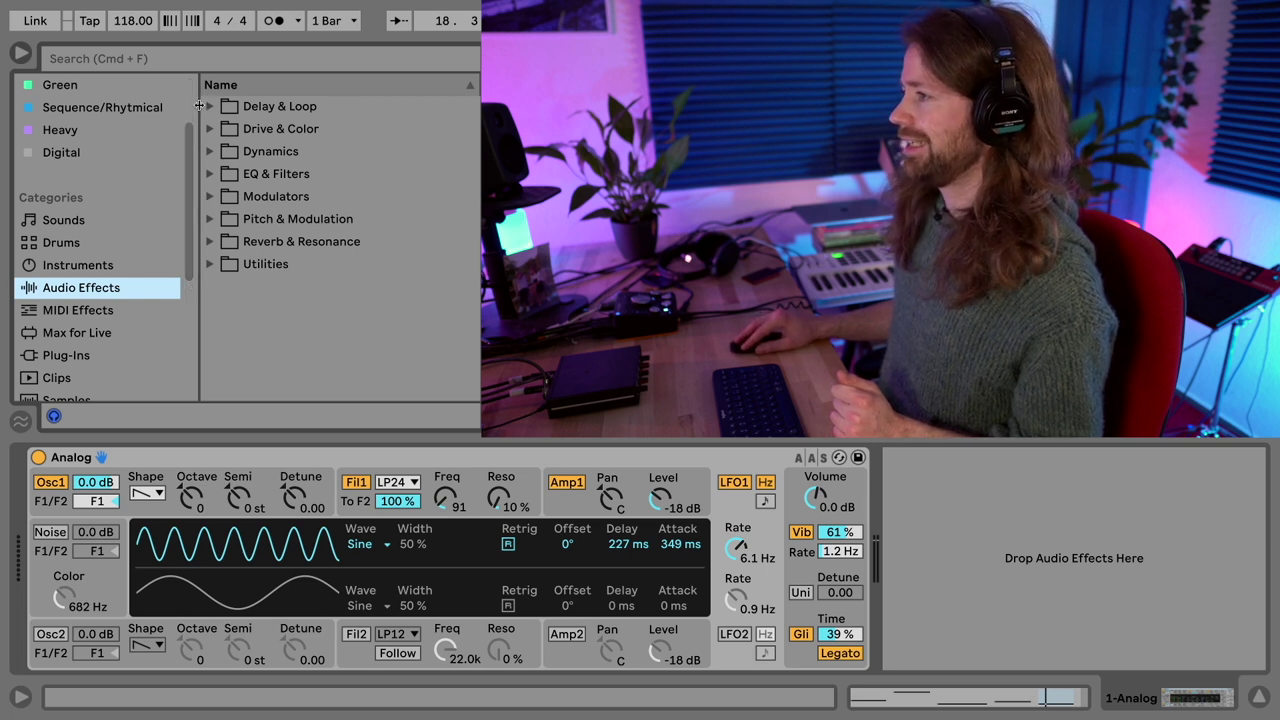
pyautogui.click(210, 106)
pyautogui.moveTo(262, 165); pyautogui.dragTo(943, 557)
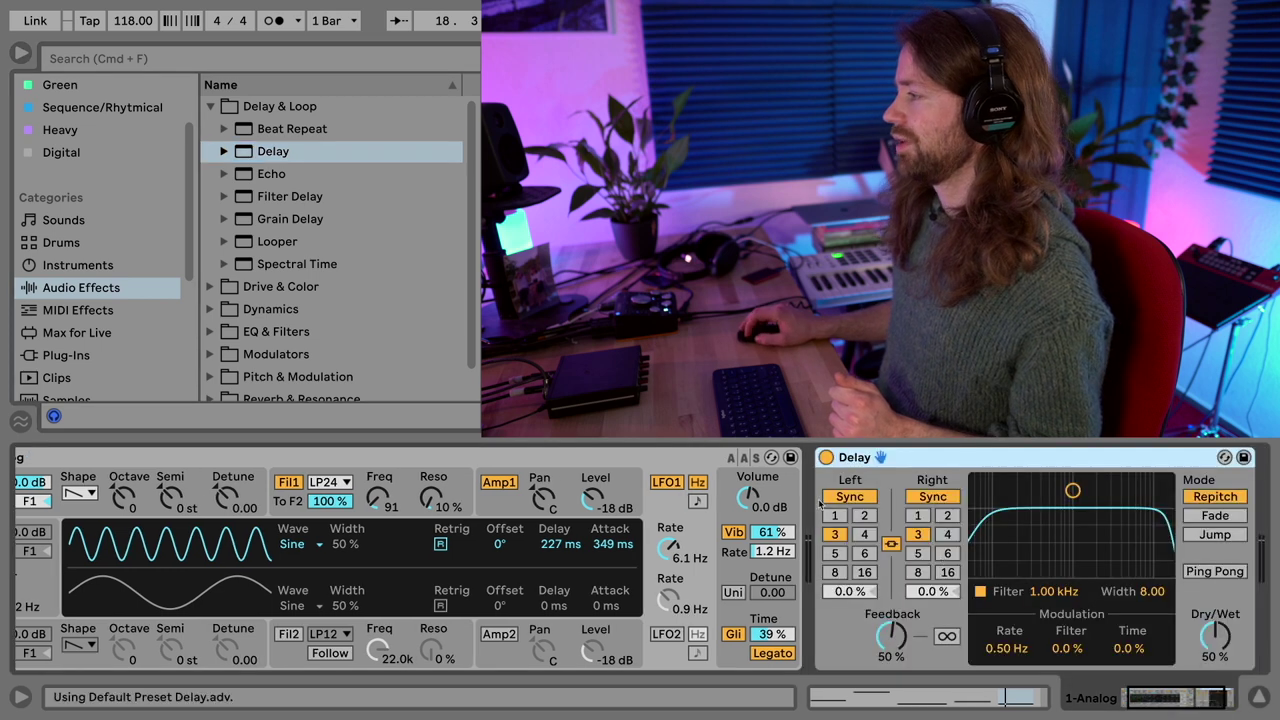
pyautogui.click(21, 55)
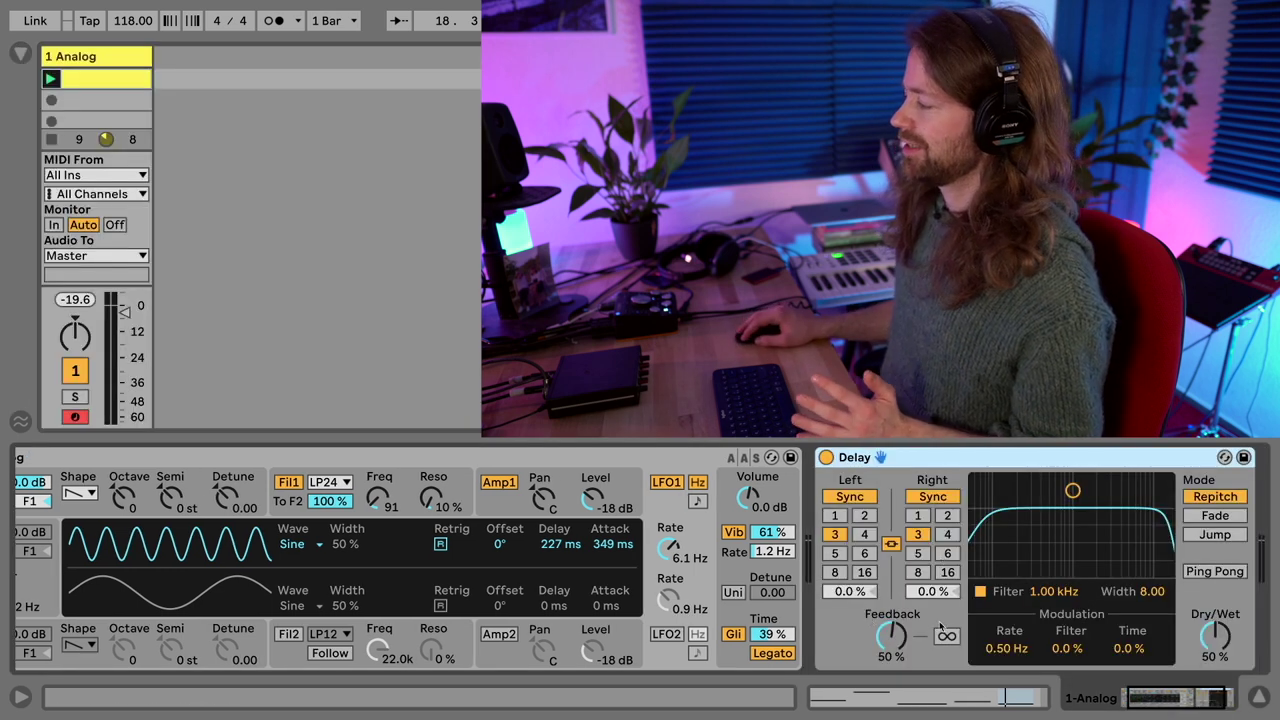
# - Lower the Delay's wet mix and set unlinked millisecond times of 5.88 ms left, 10.5 ms right
pyautogui.moveTo(1215, 635); pyautogui.dragTo(1215, 696)
pyautogui.click(850, 497)
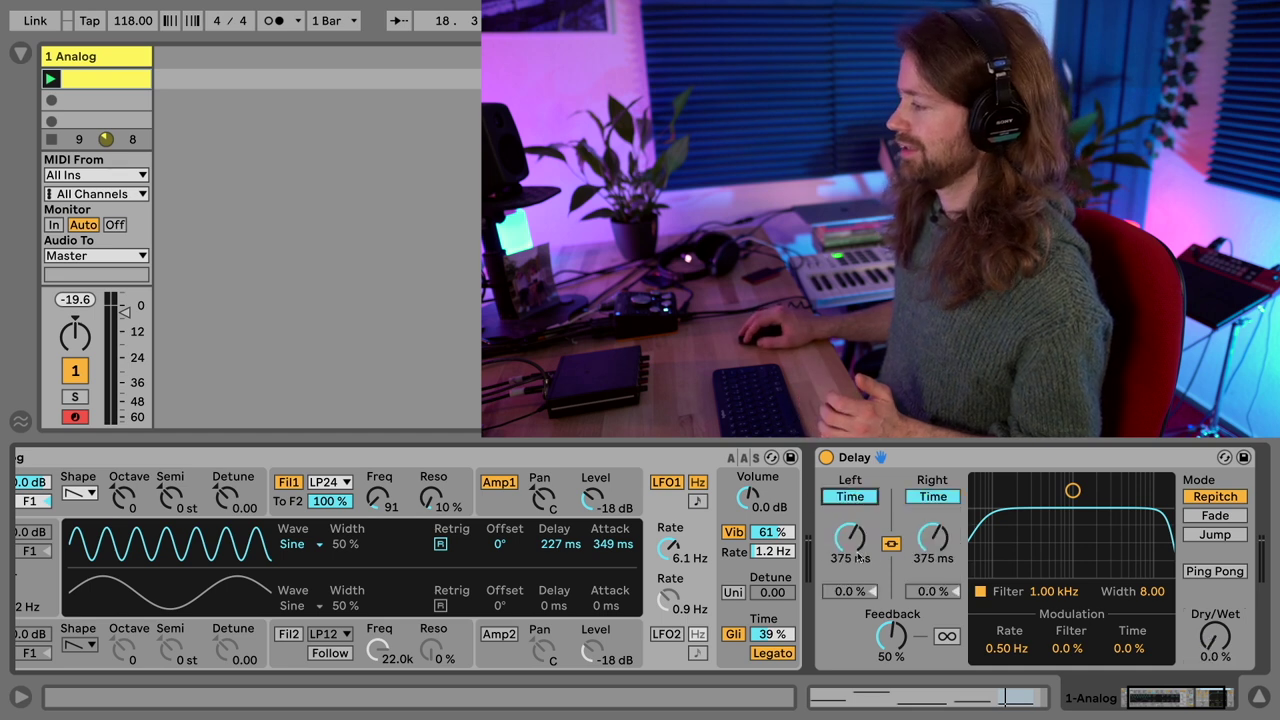
pyautogui.moveTo(857, 558); pyautogui.dragTo(857, 620)
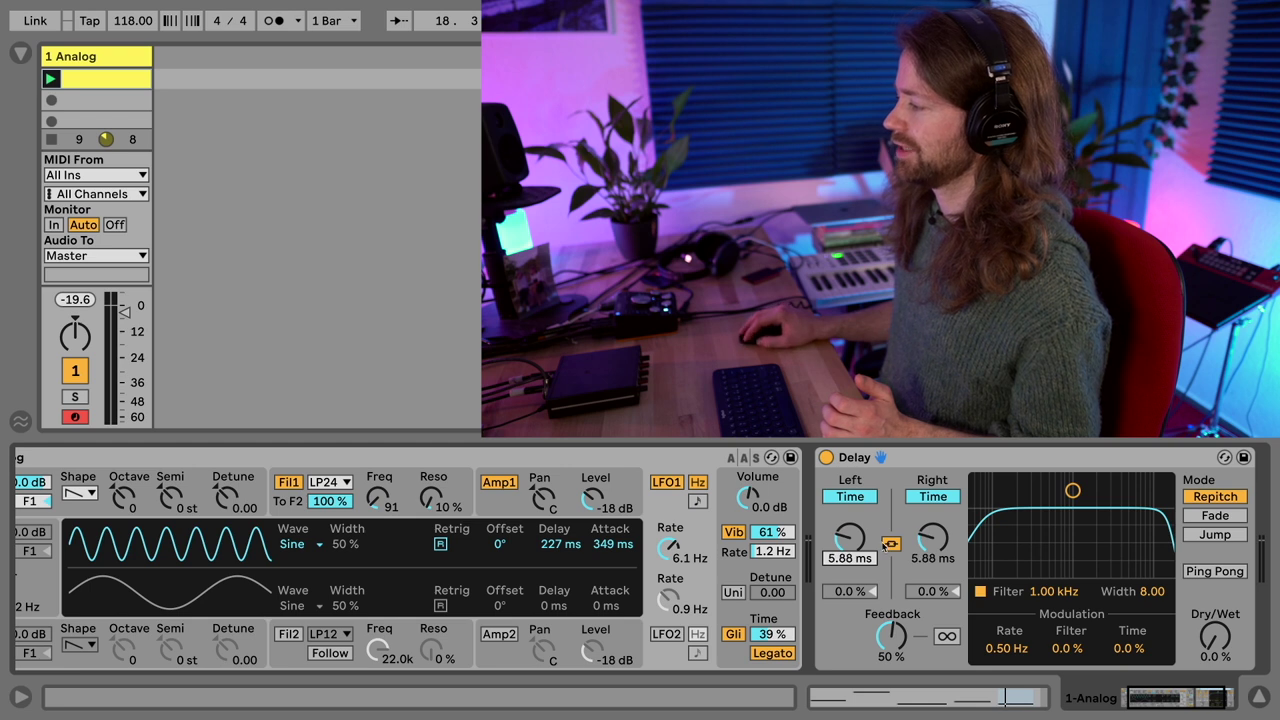
pyautogui.click(919, 506)
pyautogui.click(919, 505)
pyautogui.click(892, 544)
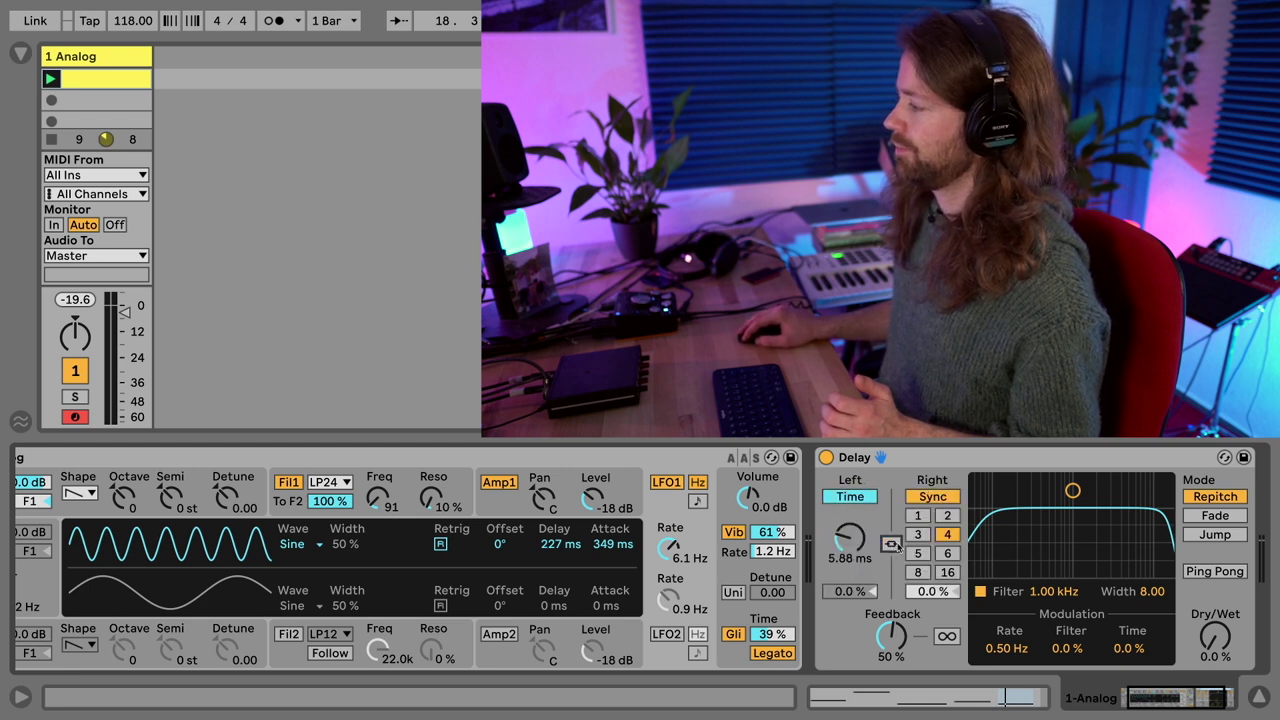
pyautogui.click(950, 496)
pyautogui.moveTo(932, 538); pyautogui.dragTo(932, 522)
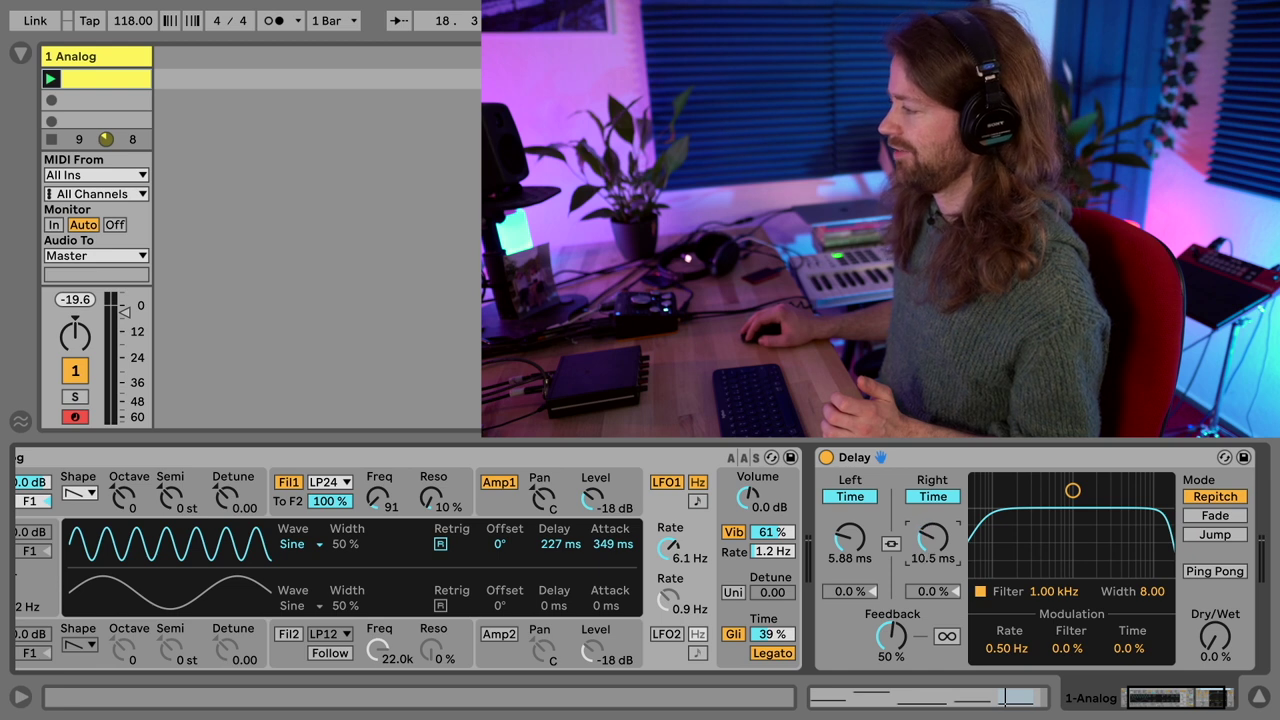
# - Set Delay feedback to 19%, modulation rate to 1.00 Hz and time modulation to 70%
pyautogui.moveTo(890, 636)
pyautogui.mouseDown()
pyautogui.moveTo(890, 656)
pyautogui.moveTo(906, 638)
pyautogui.mouseUp()
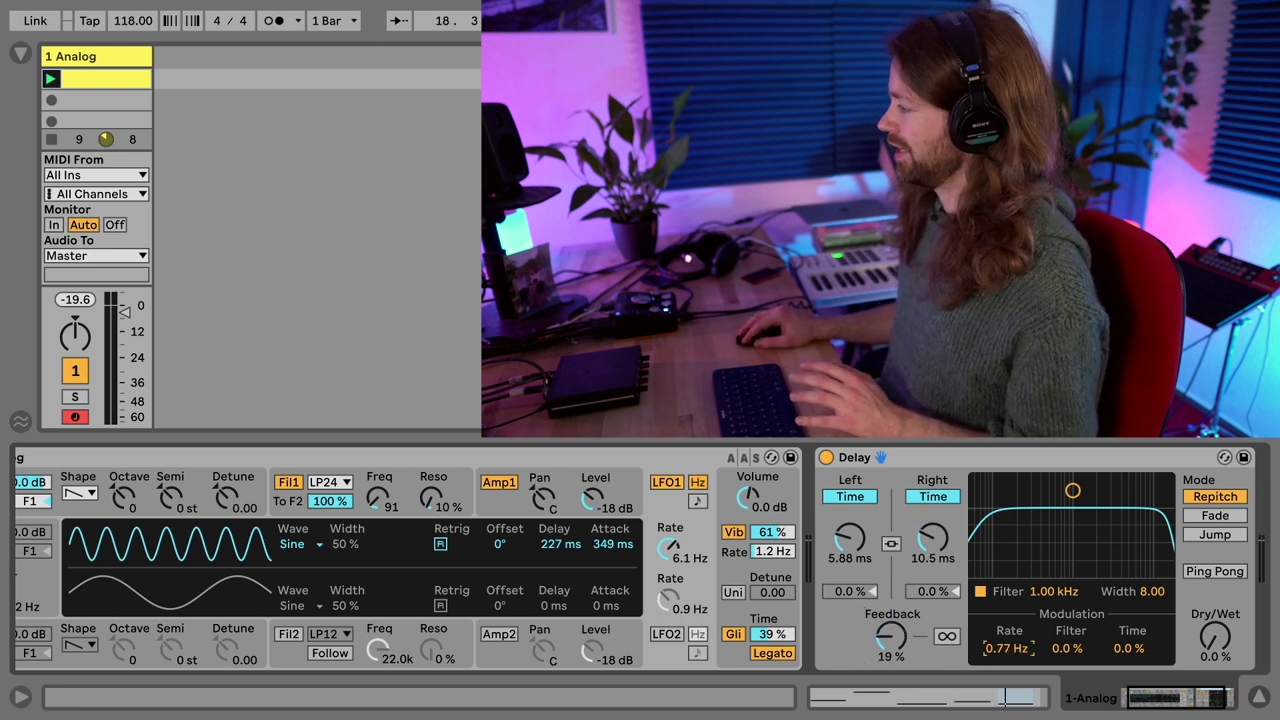
pyautogui.moveTo(1007, 648); pyautogui.dragTo(1007, 636)
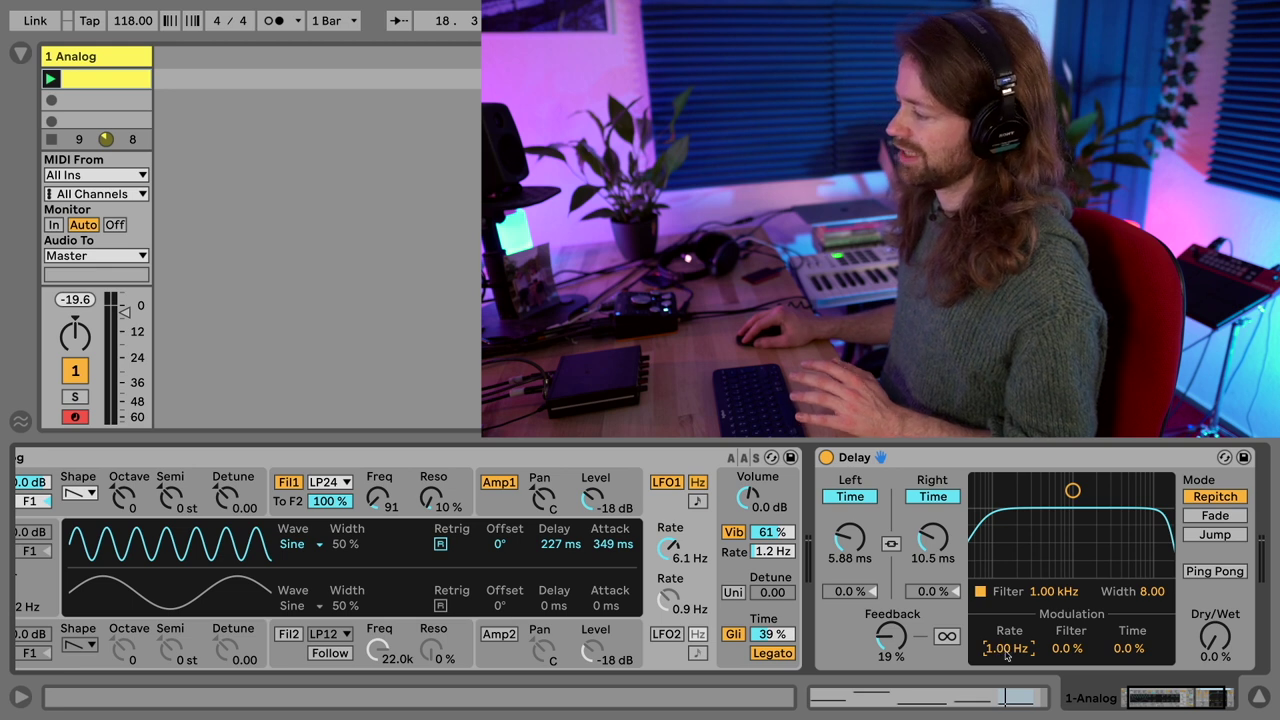
pyautogui.moveTo(1126, 648); pyautogui.dragTo(1126, 634)
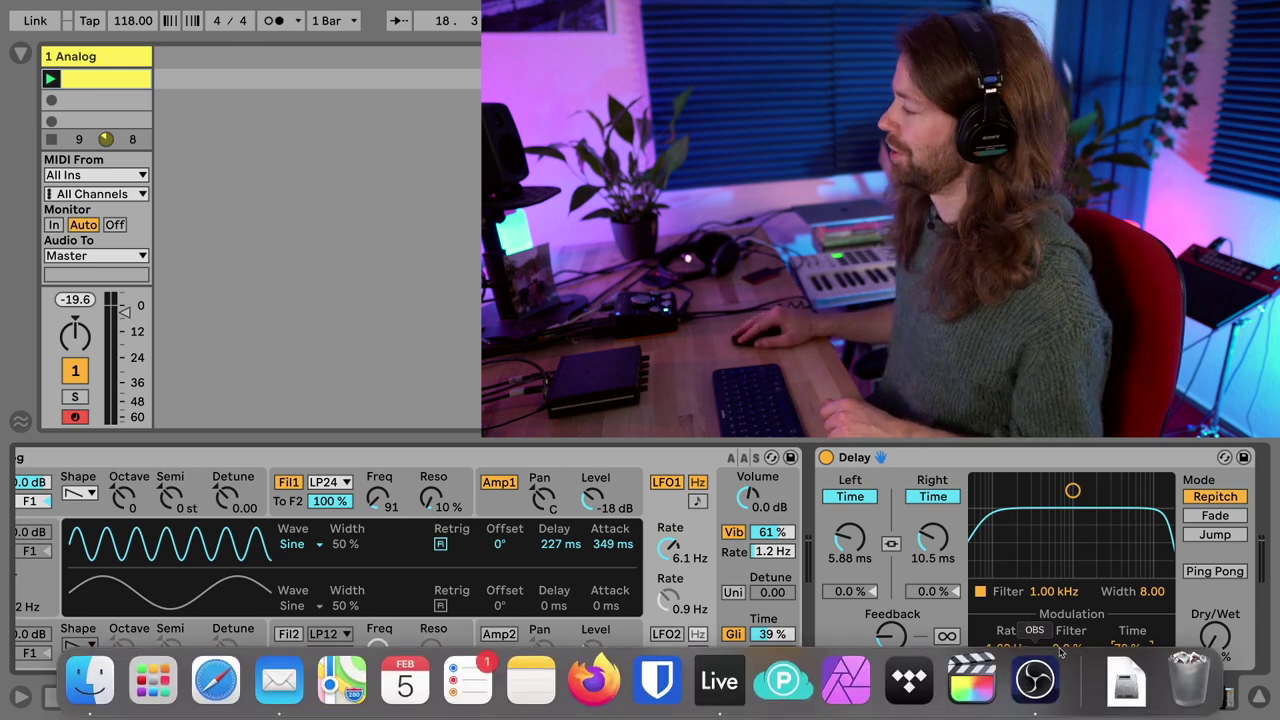
# - Set the Delay filter to 776 Hz with width 6.54, then play and A/B the Delay on and off
pyautogui.click(1072, 490)
pyautogui.moveTo(1072, 490); pyautogui.dragTo(1063, 507)
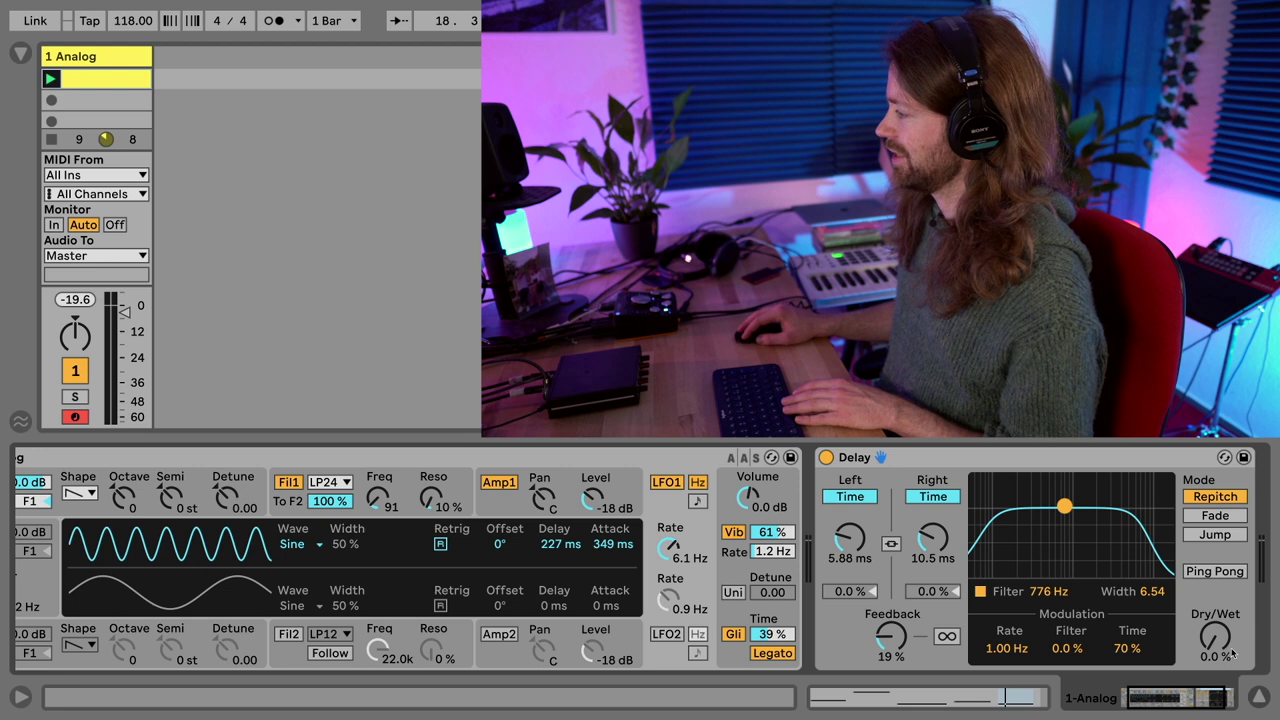
pyautogui.press('space')
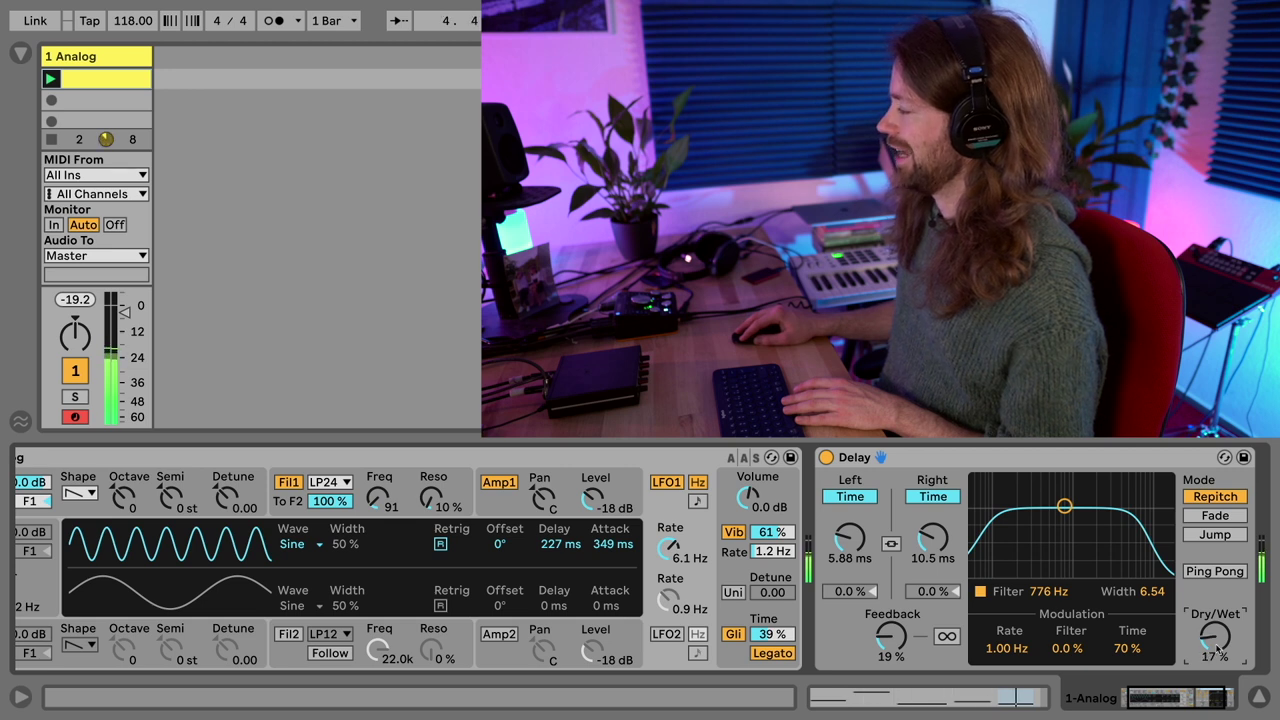
pyautogui.click(825, 457)
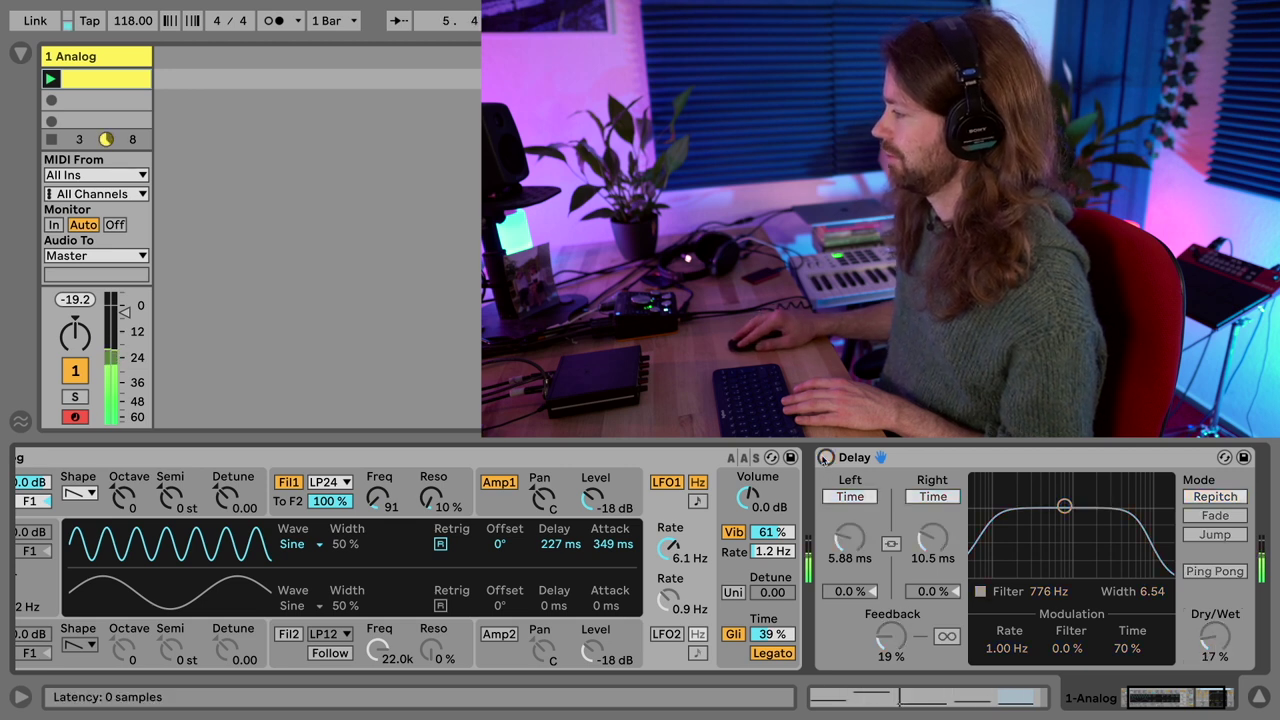
pyautogui.click(825, 457)
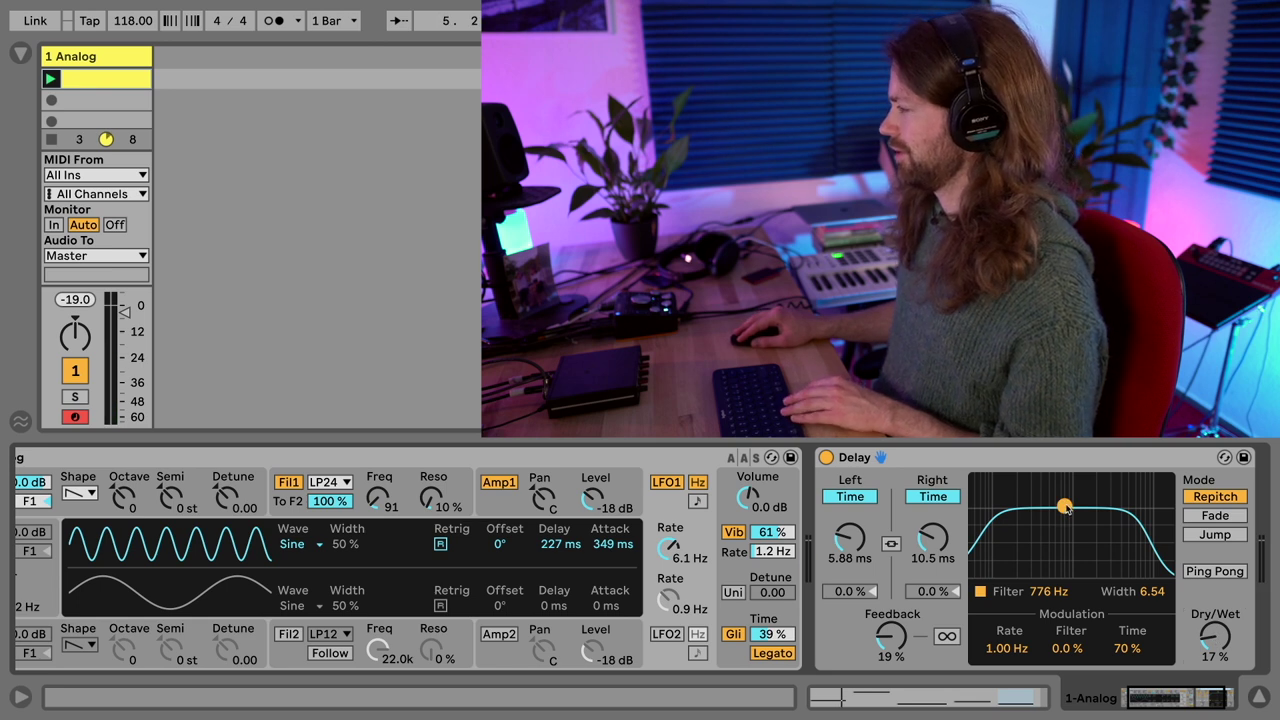
# - Move the Delay filter to 335 Hz with width 2.29 and settle dry/wet at 26%
pyautogui.moveTo(1068, 510); pyautogui.dragTo(1037, 553)
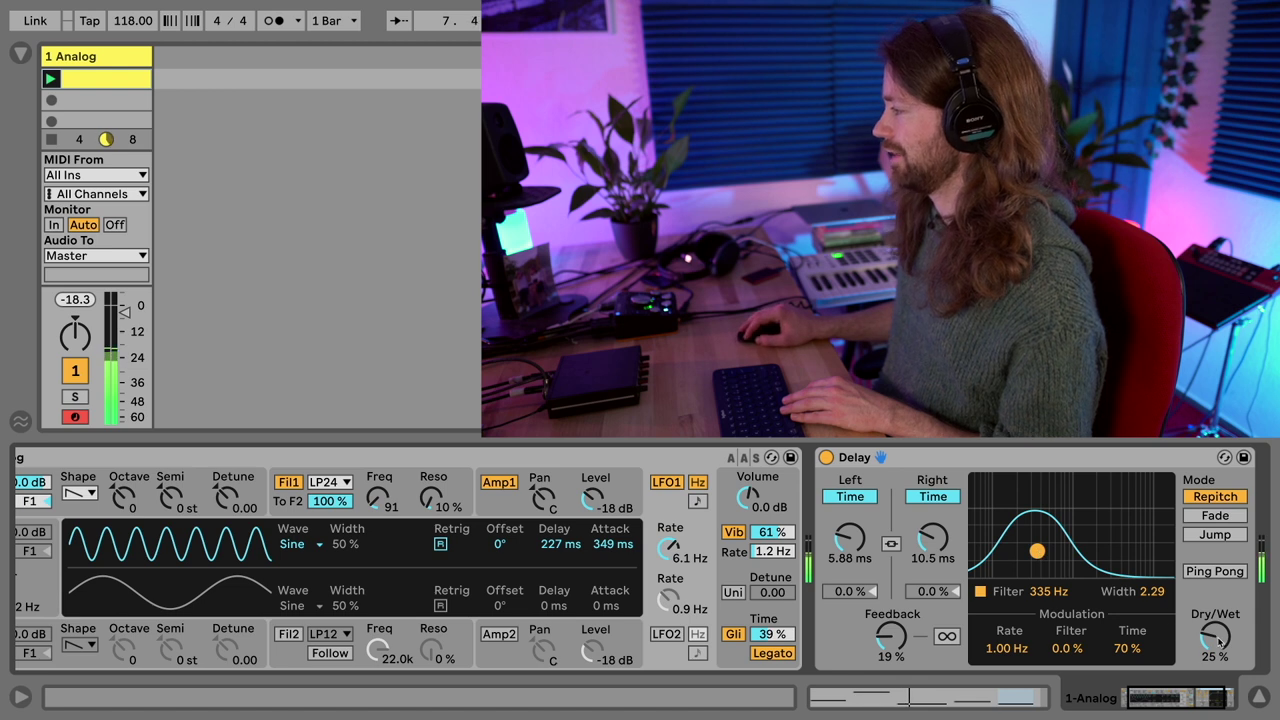
pyautogui.moveTo(1214, 636); pyautogui.dragTo(1214, 630)
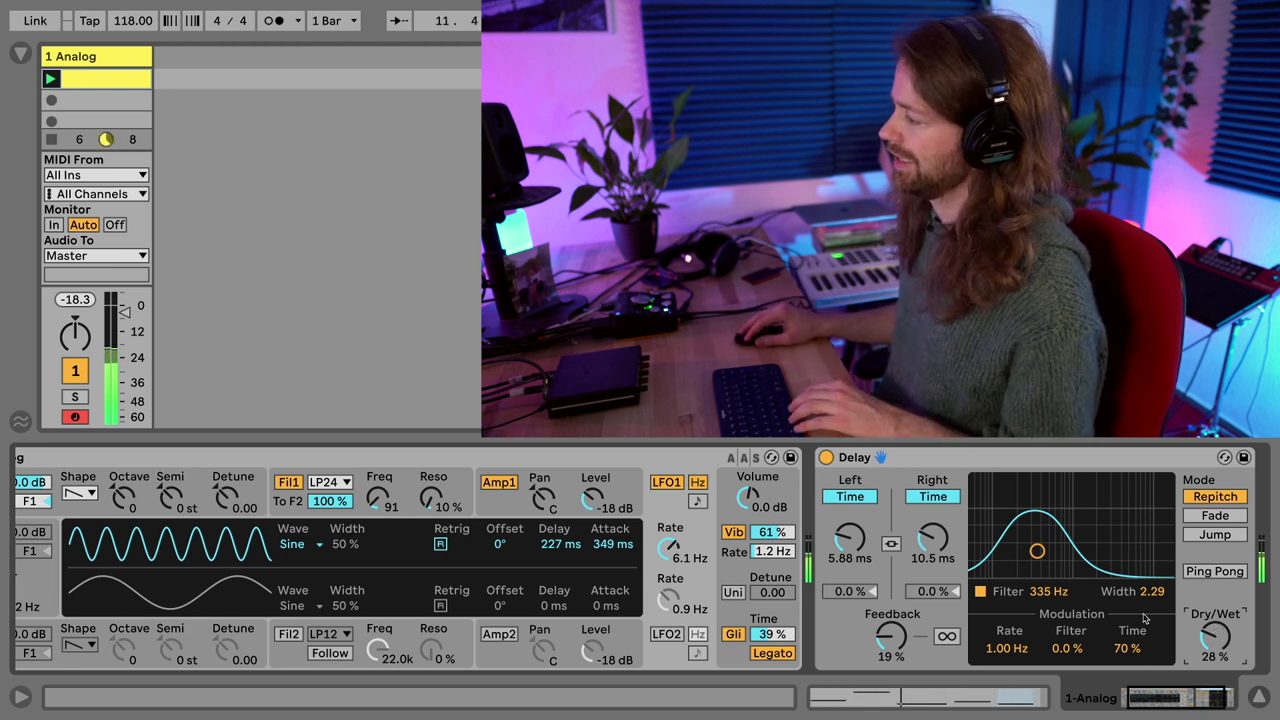
pyautogui.click(827, 457)
pyautogui.click(827, 457)
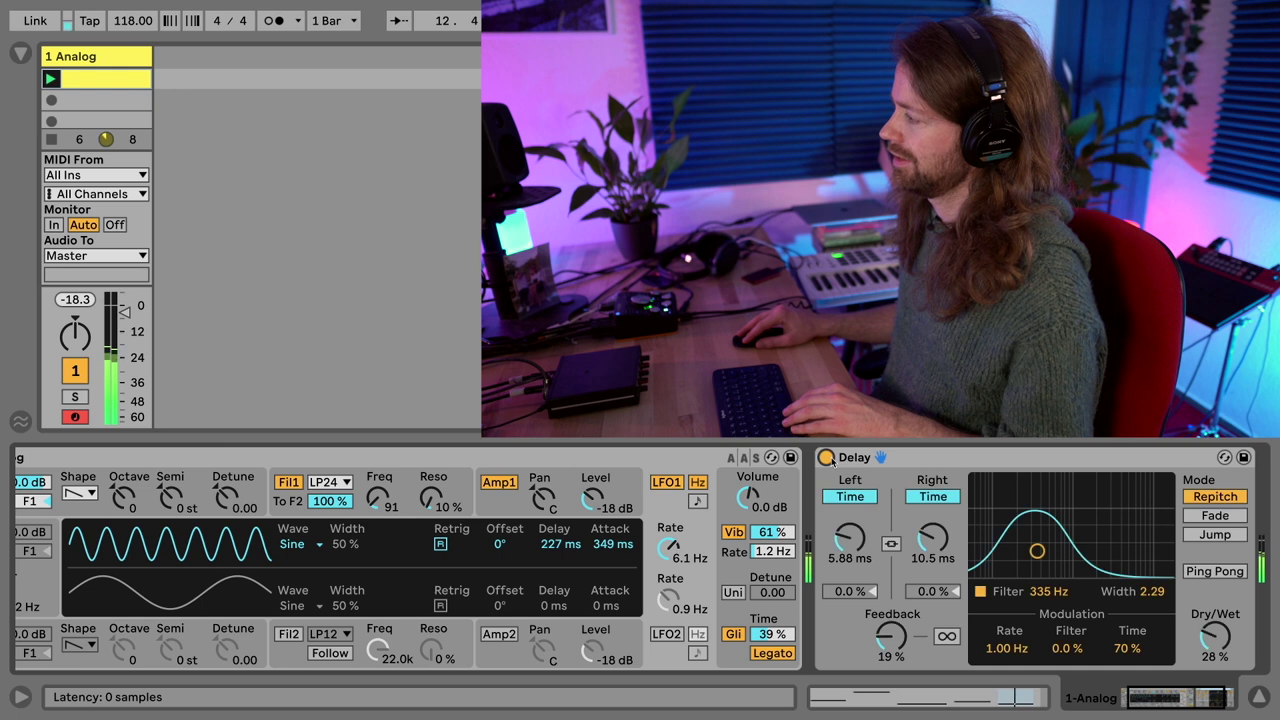
pyautogui.moveTo(1215, 636); pyautogui.dragTo(1215, 644)
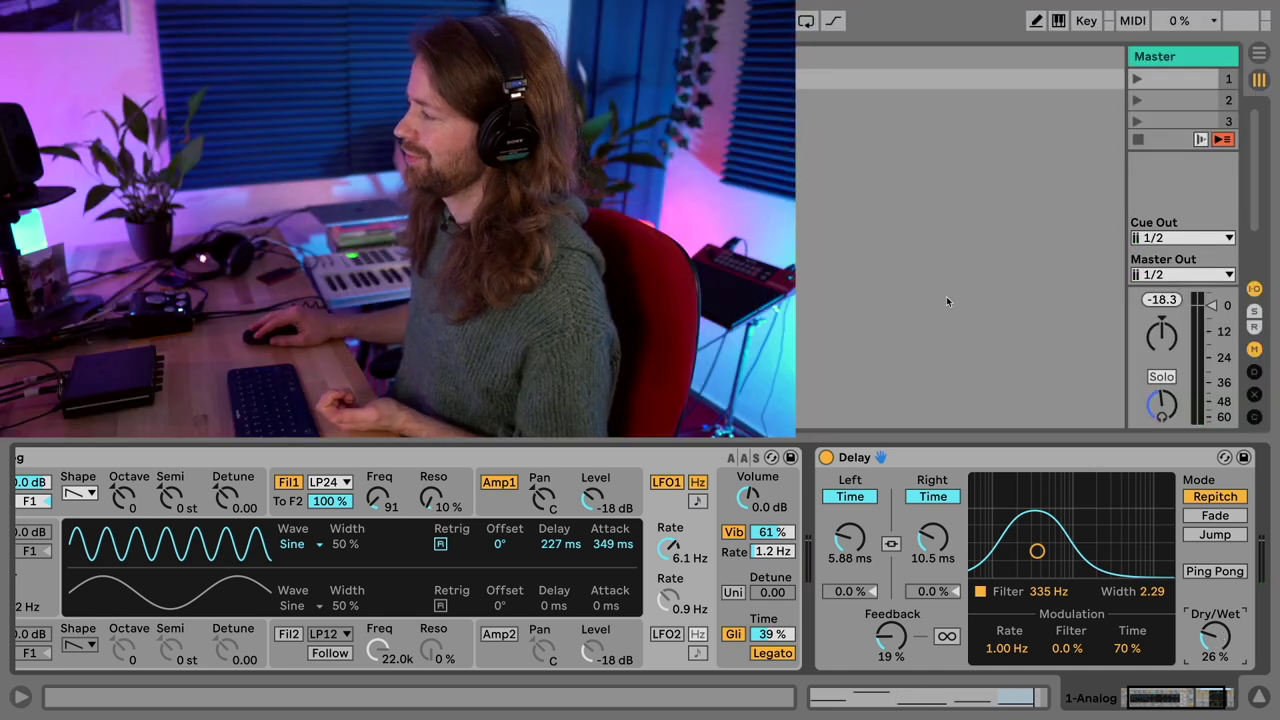
# - Insert a new return track beside Master
pyautogui.rightClick(911, 69)
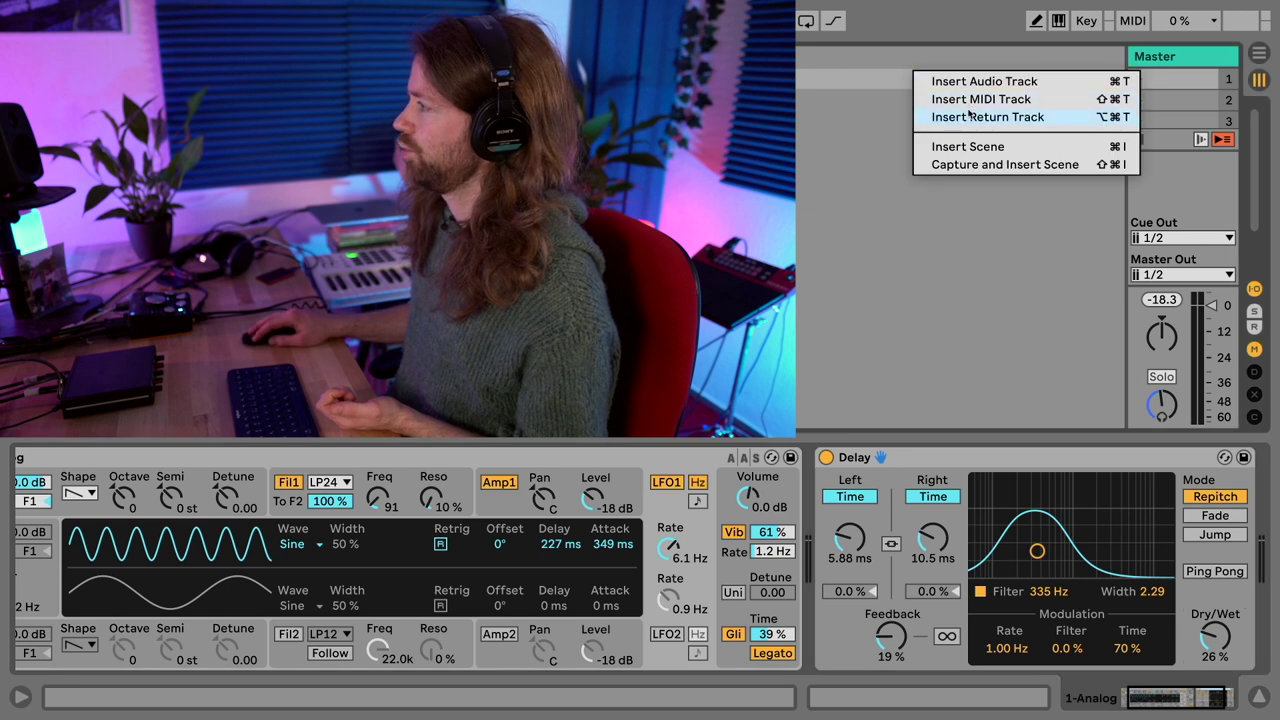
pyautogui.click(968, 116)
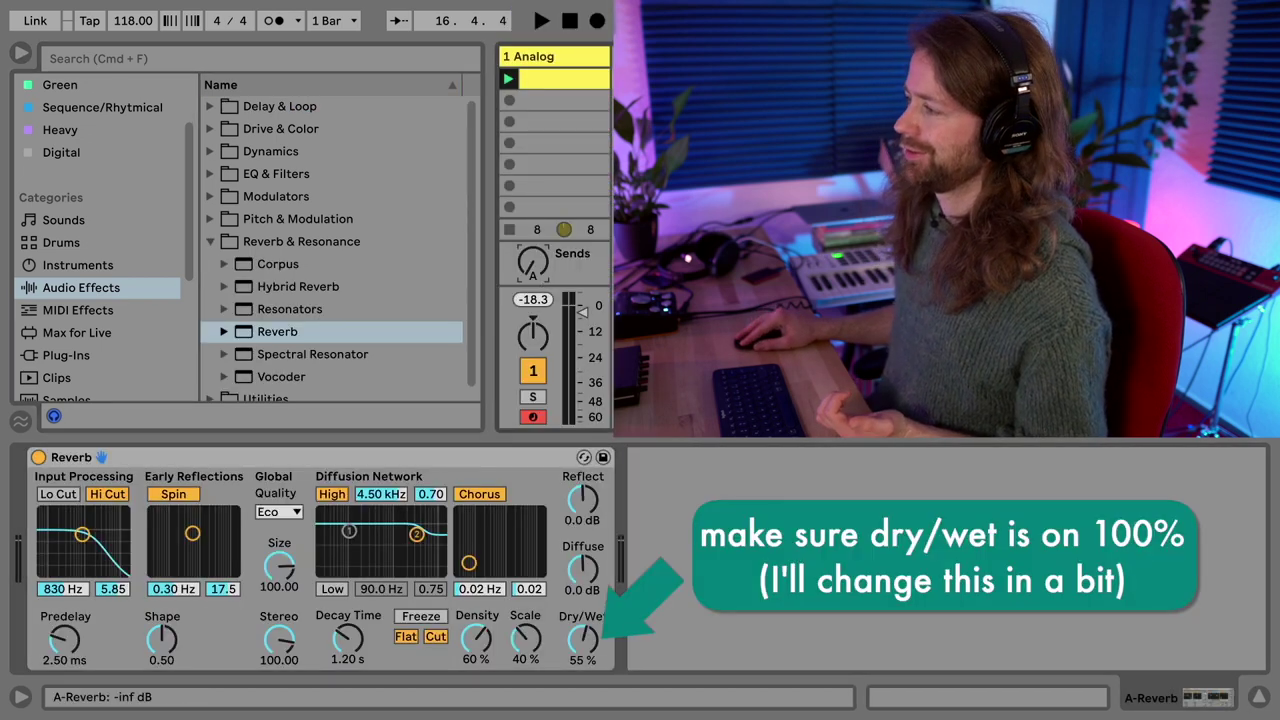
# - Send Analog to the reverb return and set Reverb quality High, size 0.80, decay 4.98 s
pyautogui.moveTo(535, 266)
pyautogui.mouseDown()
pyautogui.moveTo(535, 222)
pyautogui.moveTo(541, 286)
pyautogui.mouseUp()
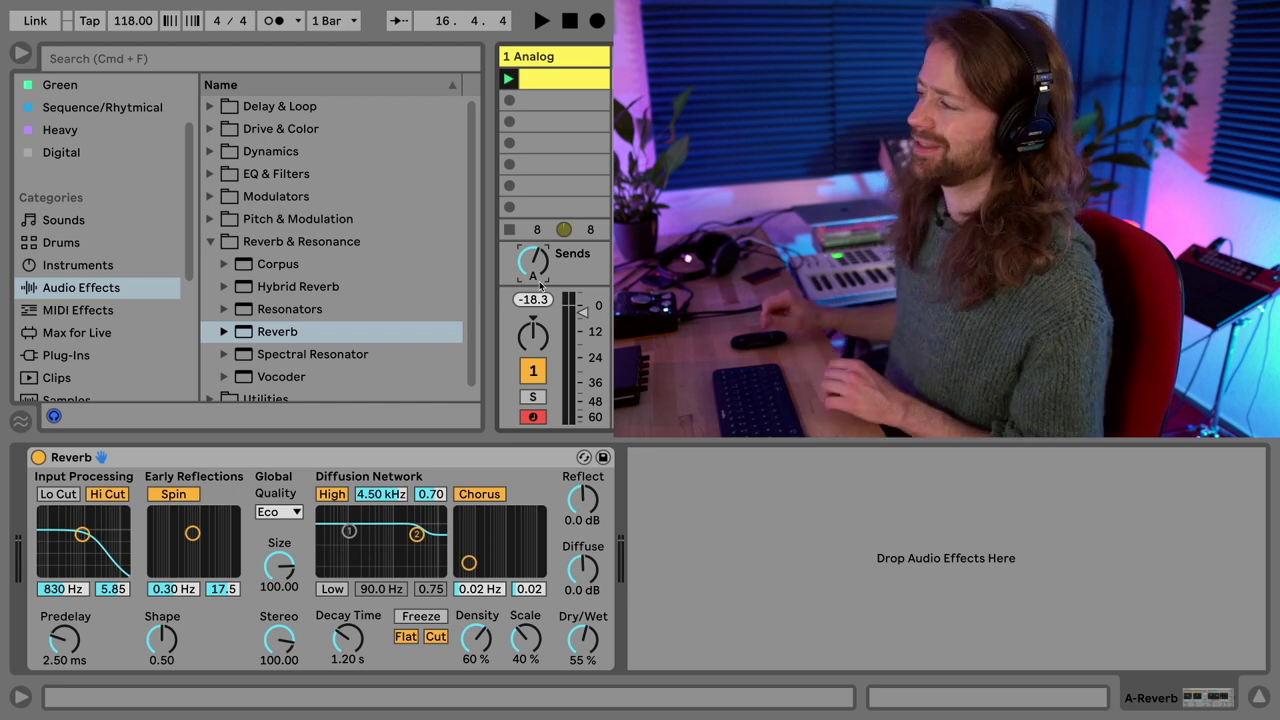
pyautogui.click(272, 512)
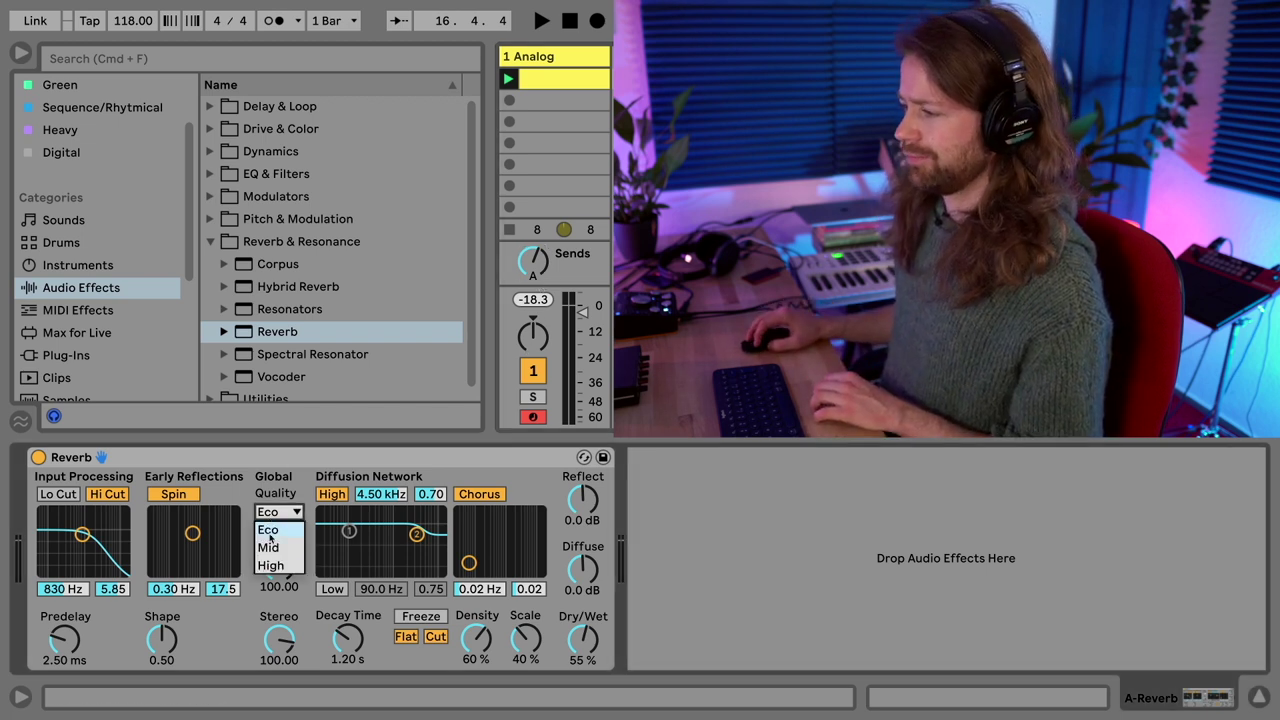
pyautogui.click(270, 566)
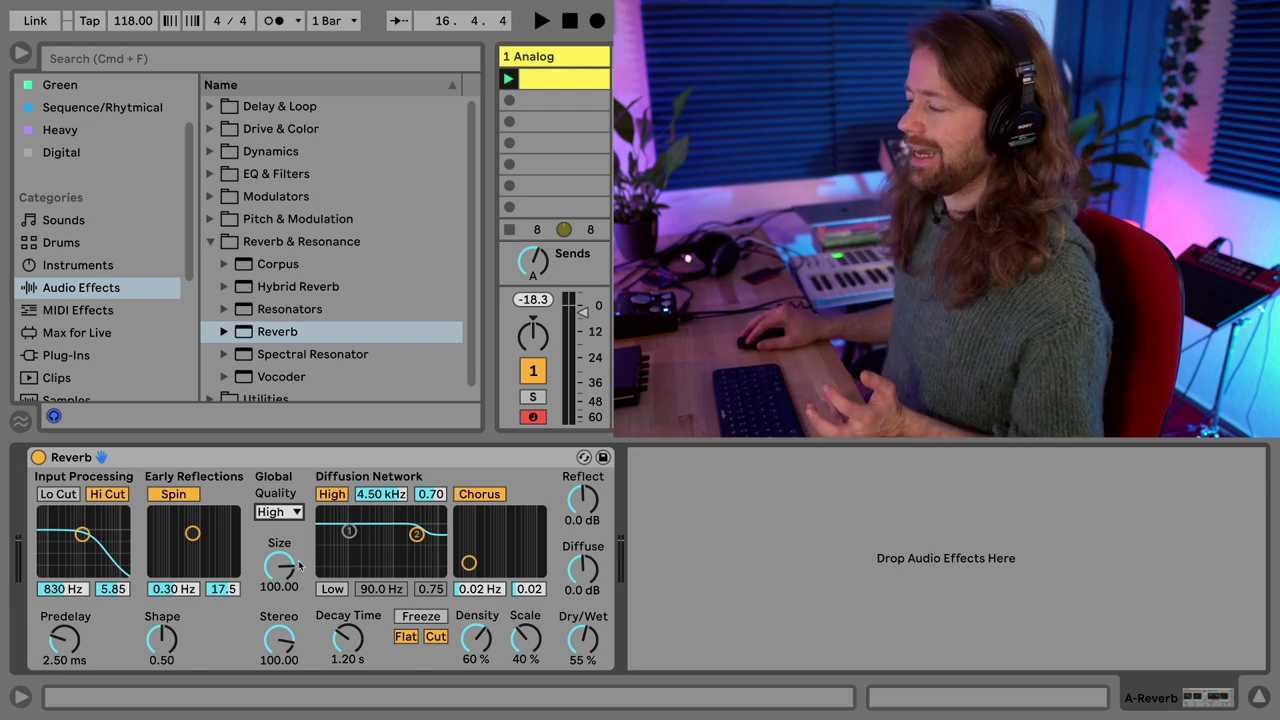
pyautogui.moveTo(298, 567); pyautogui.dragTo(298, 640)
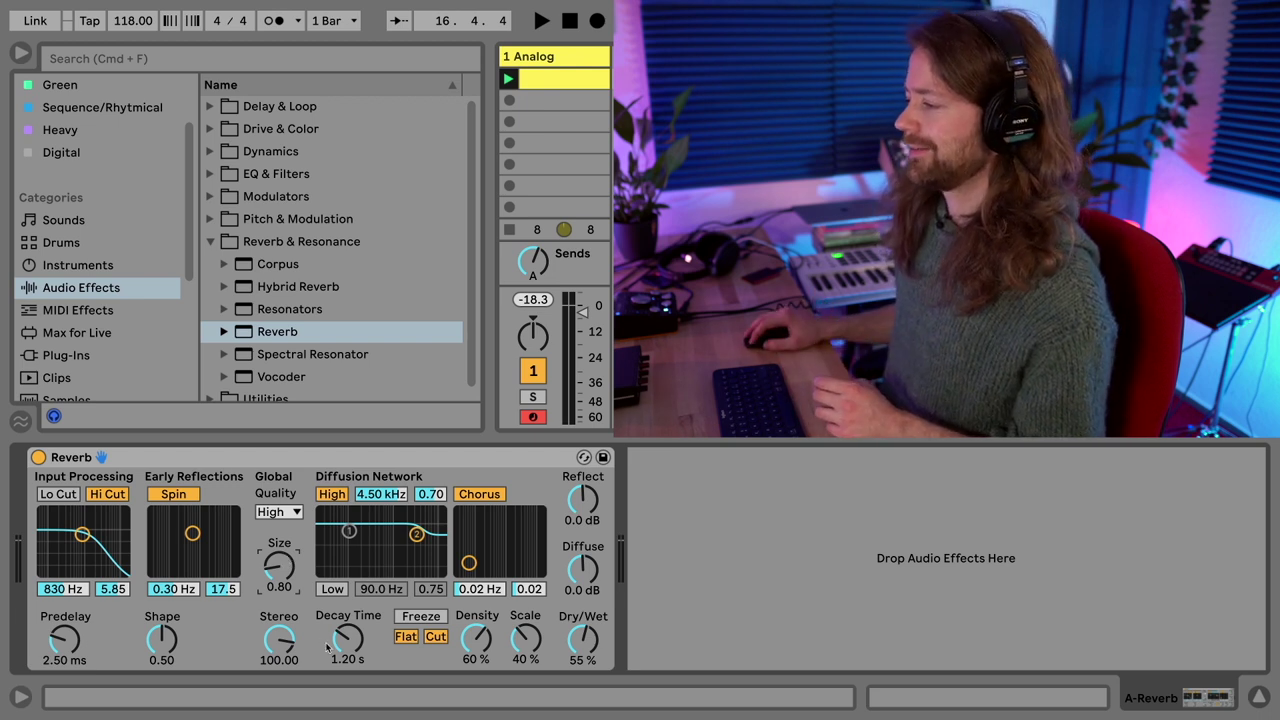
pyautogui.moveTo(347, 637); pyautogui.dragTo(347, 612)
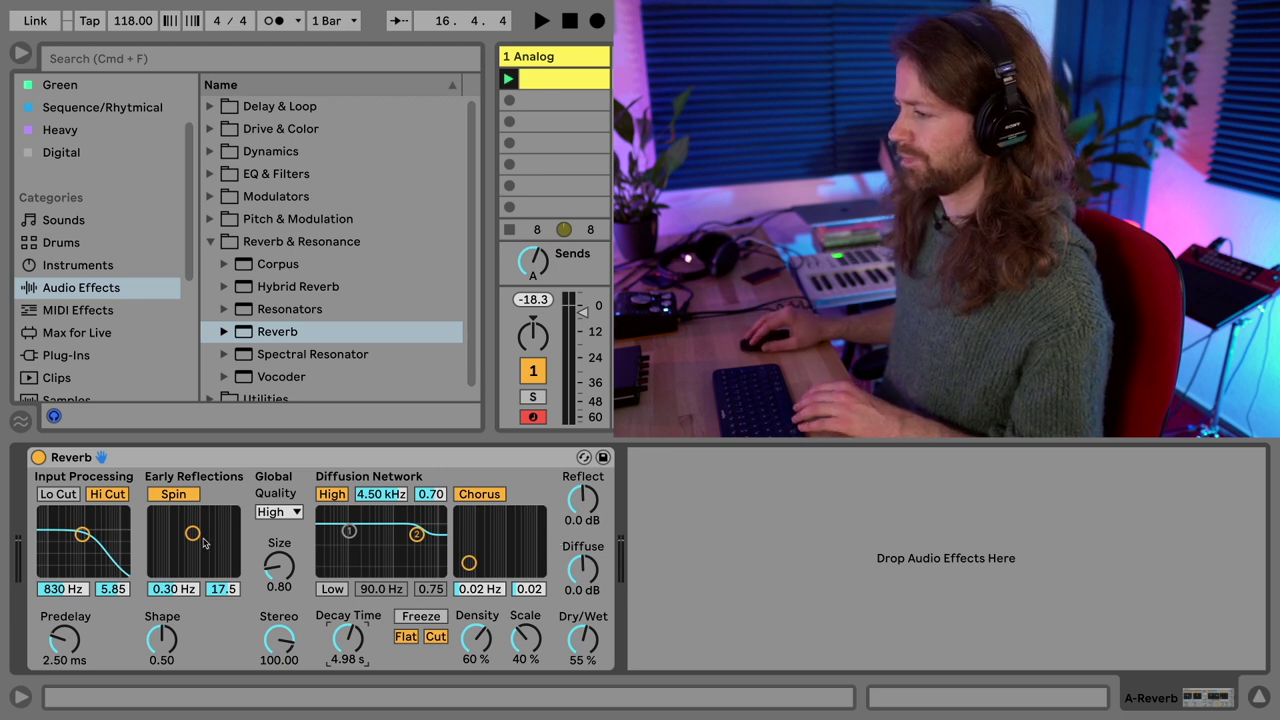
# - Raise the reverb shape value and adjust the Analog send level while auditioning
pyautogui.moveTo(153, 640); pyautogui.dragTo(153, 600)
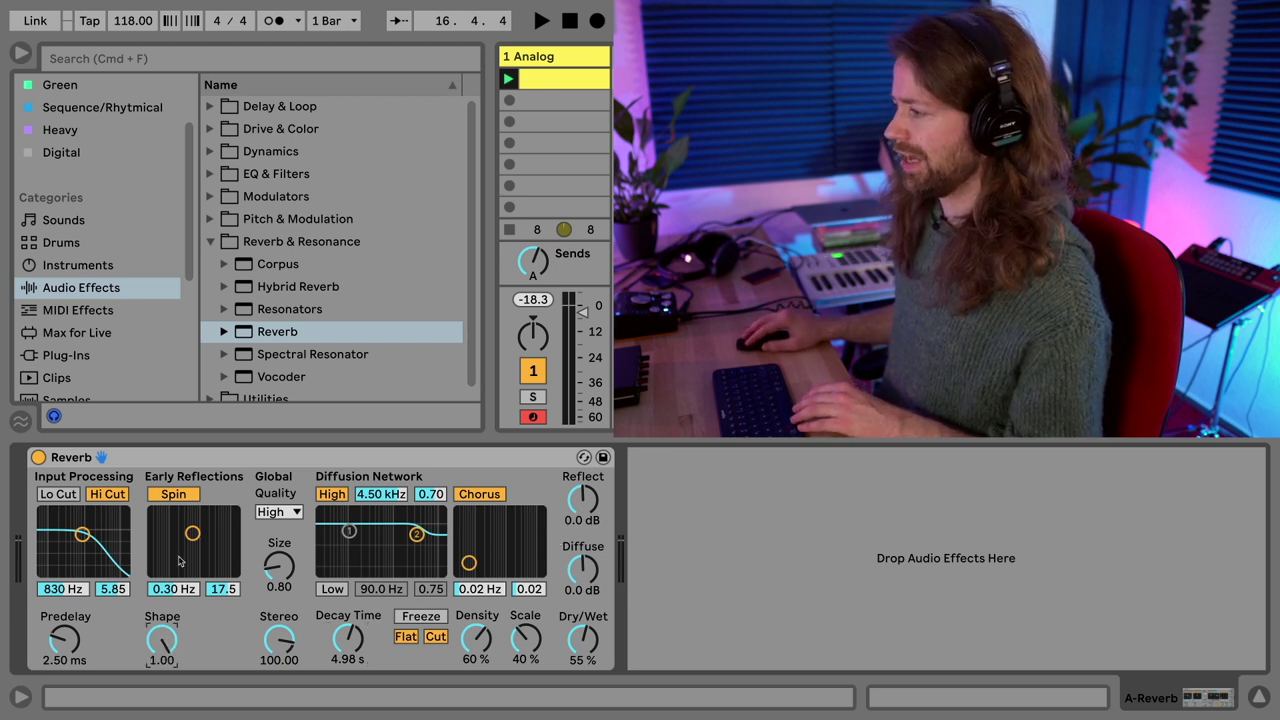
pyautogui.press('space')
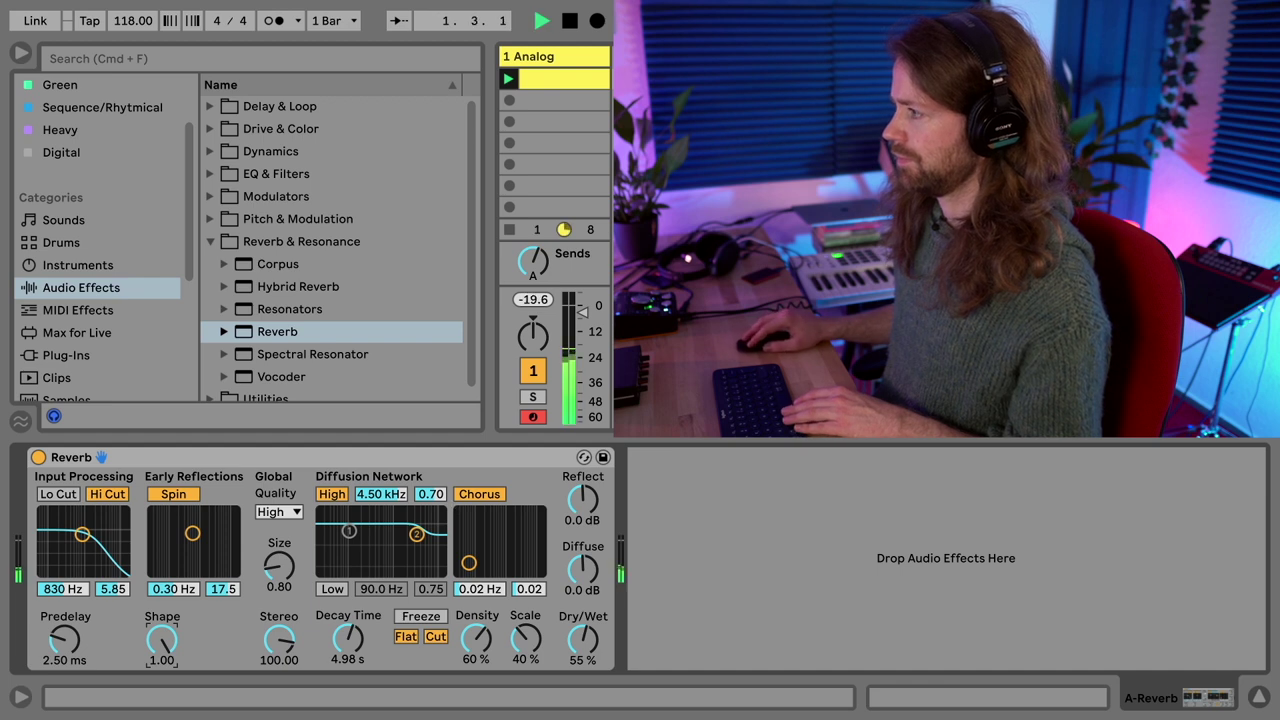
pyautogui.moveTo(533, 260); pyautogui.dragTo(533, 250)
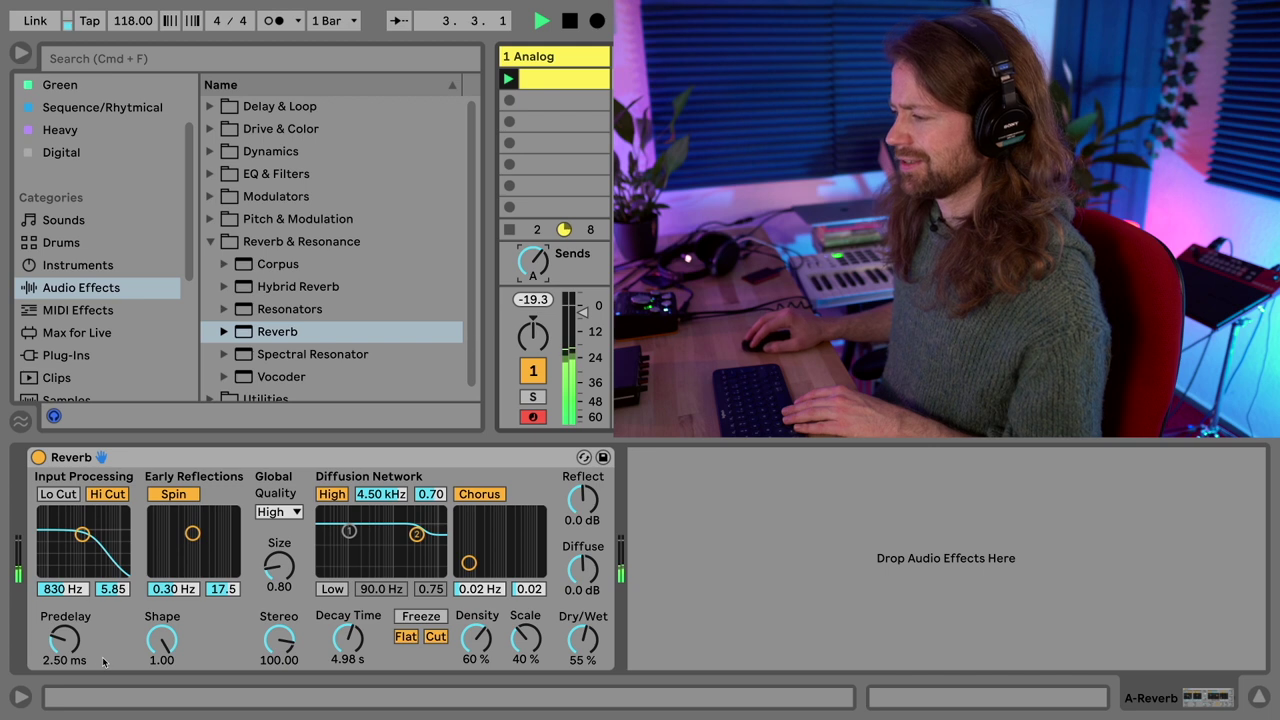
# - Set predelay to 21.2 ms, add a 949 Hz low cut, and lower the diffusion low shelf
pyautogui.moveTo(58, 657); pyautogui.dragTo(58, 650)
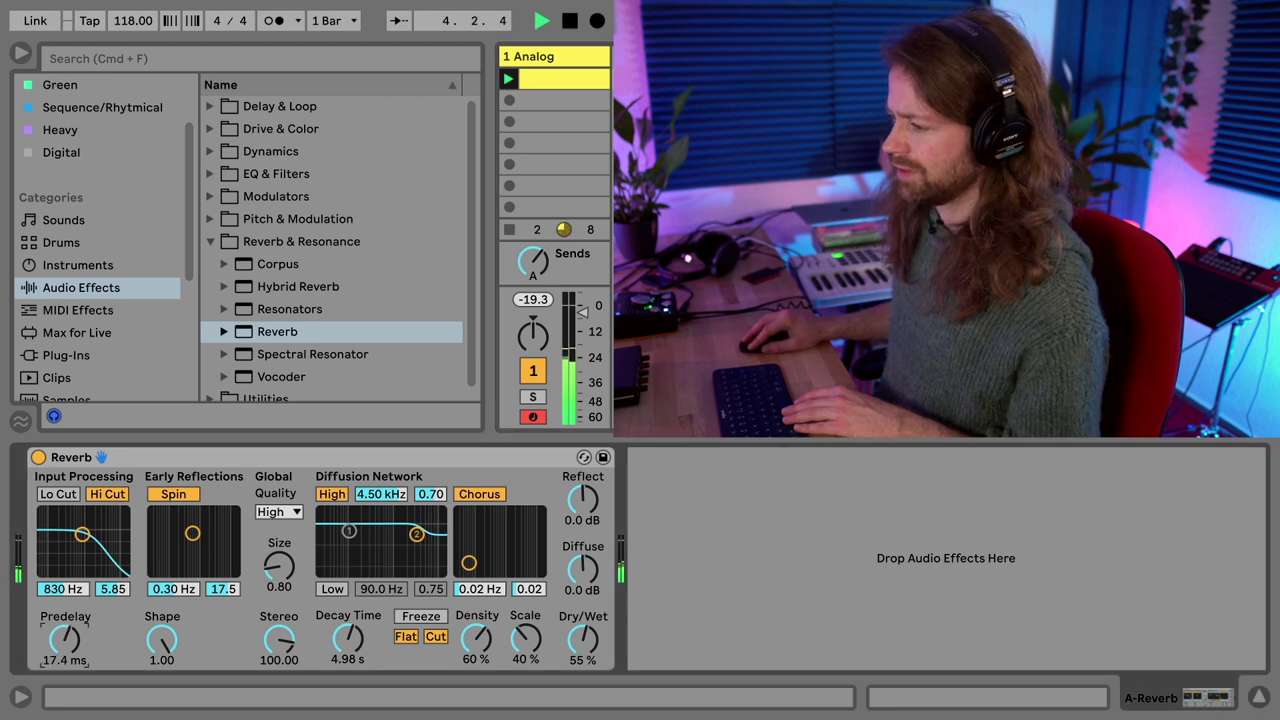
pyautogui.click(58, 497)
pyautogui.moveTo(82, 535); pyautogui.dragTo(85, 532)
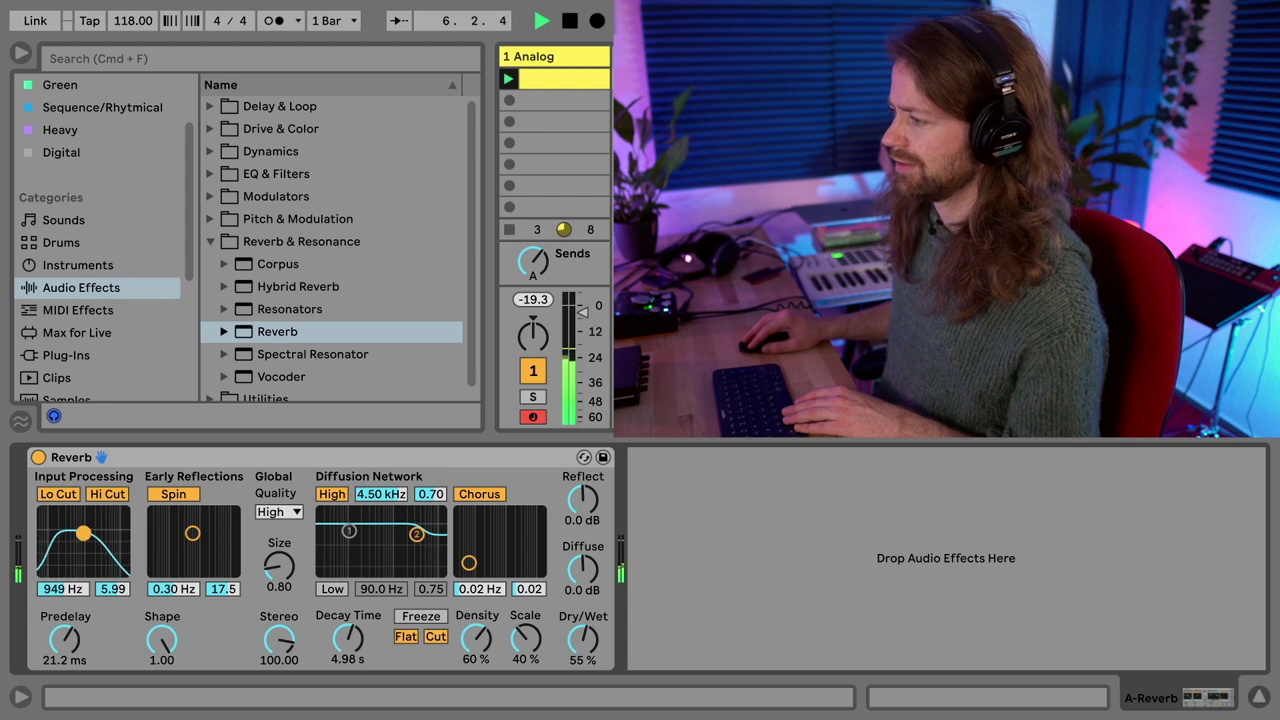
pyautogui.doubleClick(349, 531)
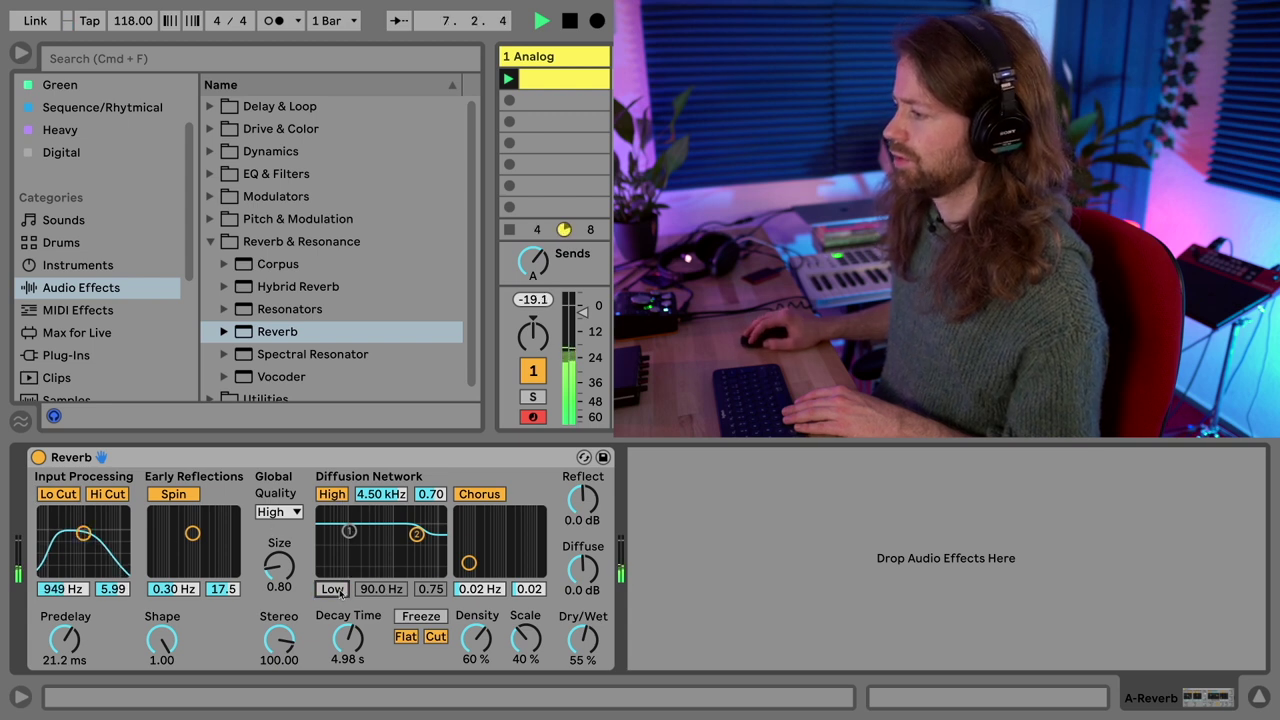
pyautogui.moveTo(349, 531); pyautogui.dragTo(398, 548)
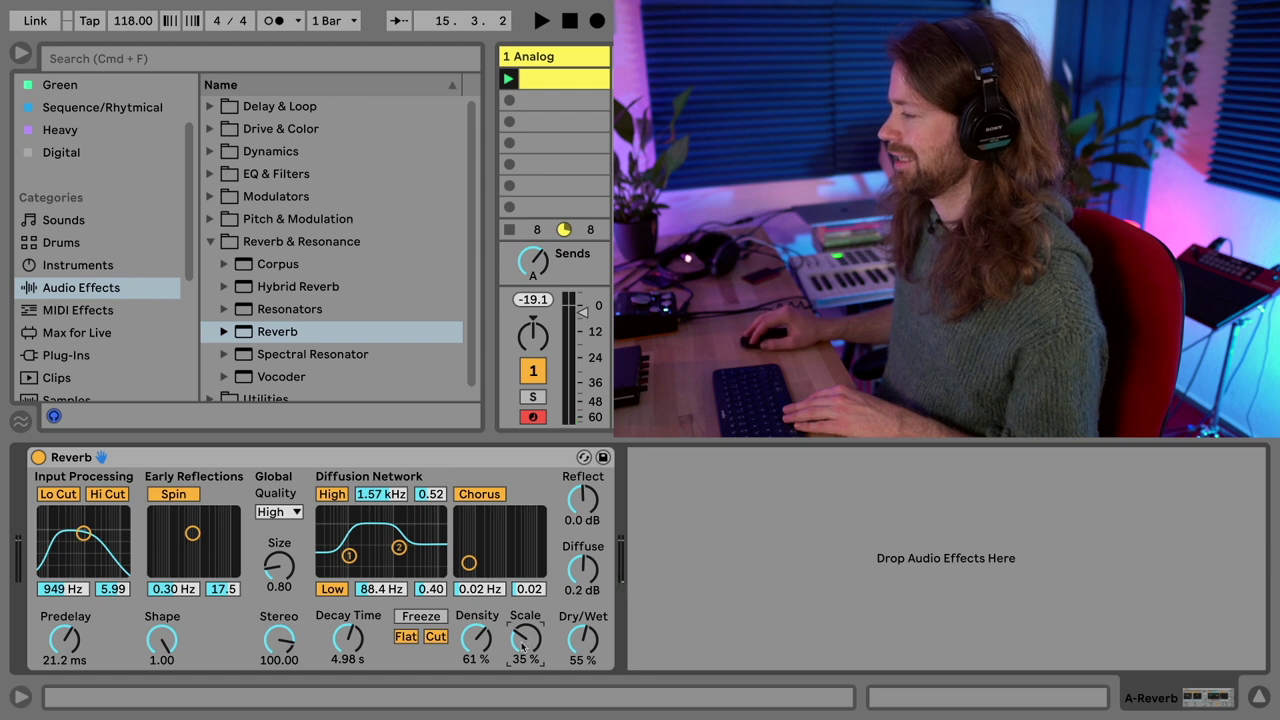
# - Set the reverb scale to 16% and make the reverb 100% wet
pyautogui.moveTo(526, 640); pyautogui.dragTo(526, 590)
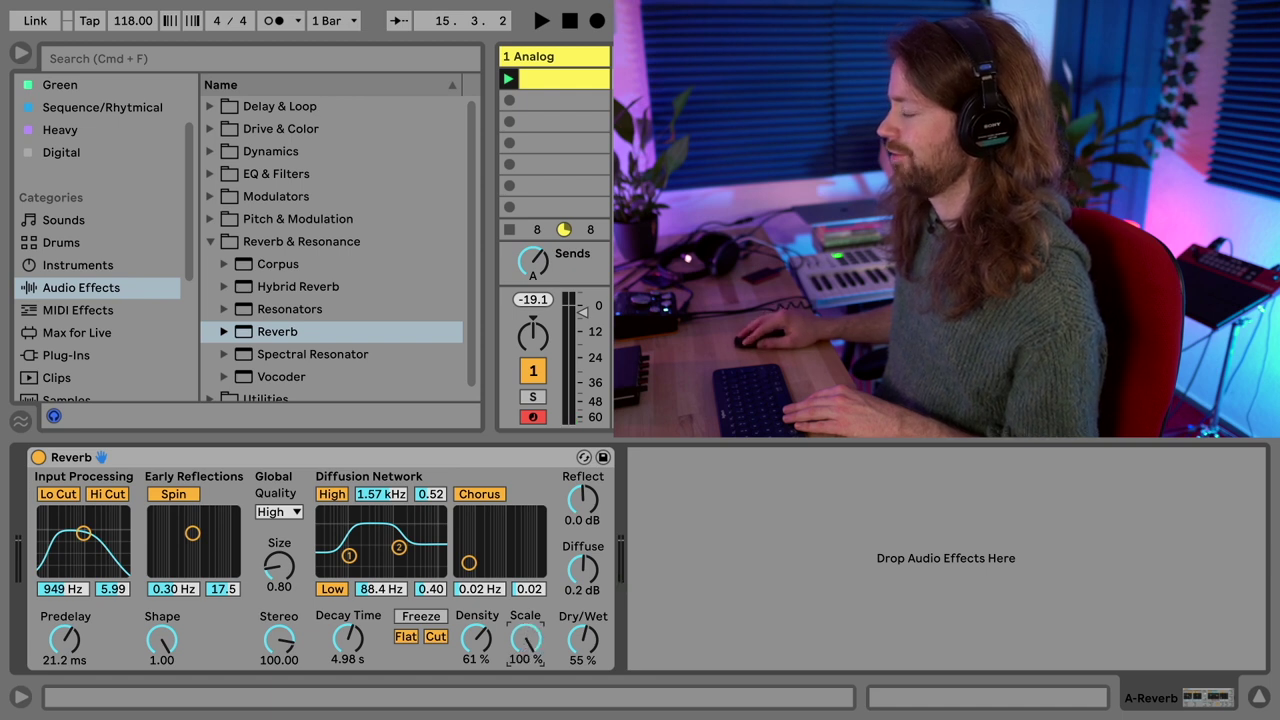
pyautogui.moveTo(526, 640); pyautogui.dragTo(526, 672)
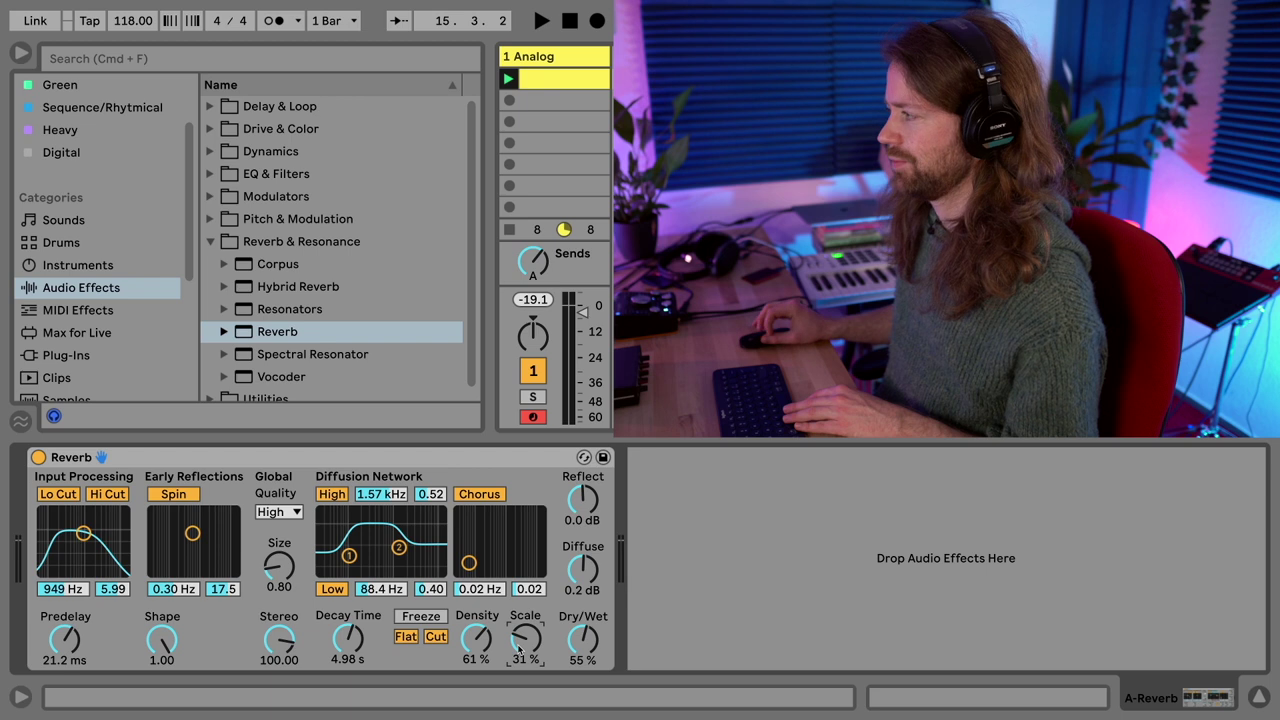
pyautogui.moveTo(526, 640); pyautogui.dragTo(476, 638)
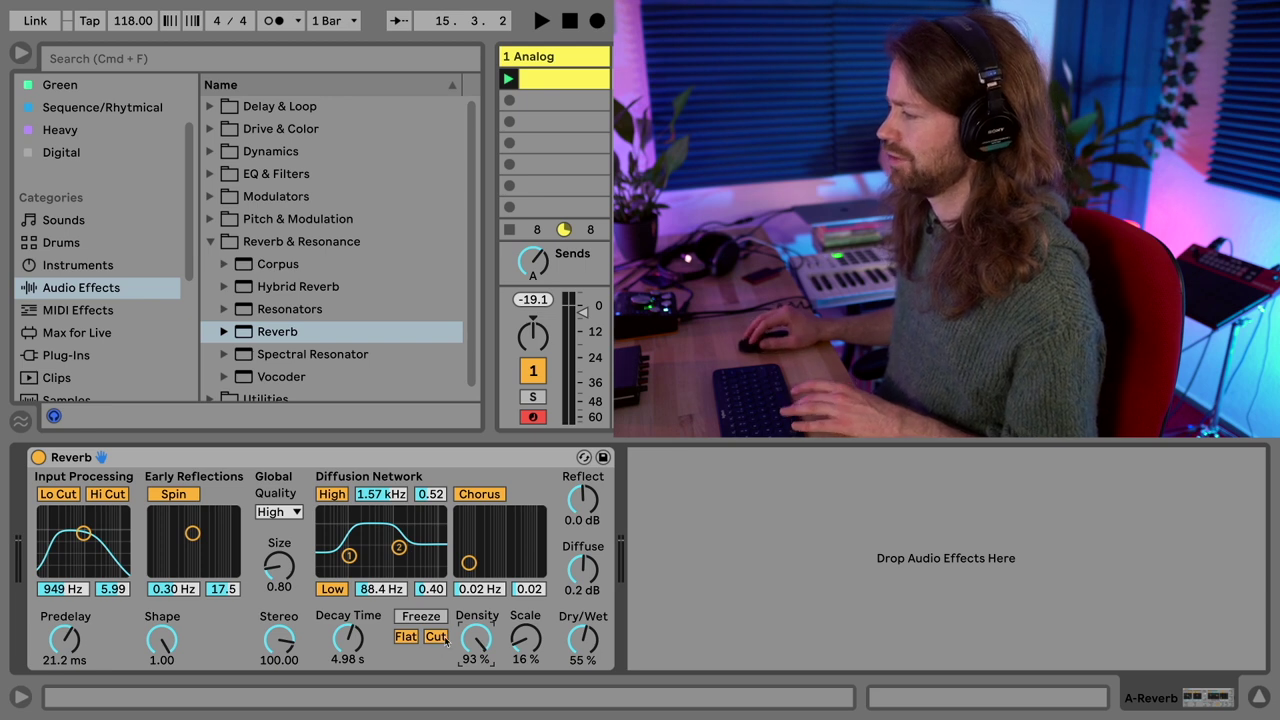
pyautogui.press('space')
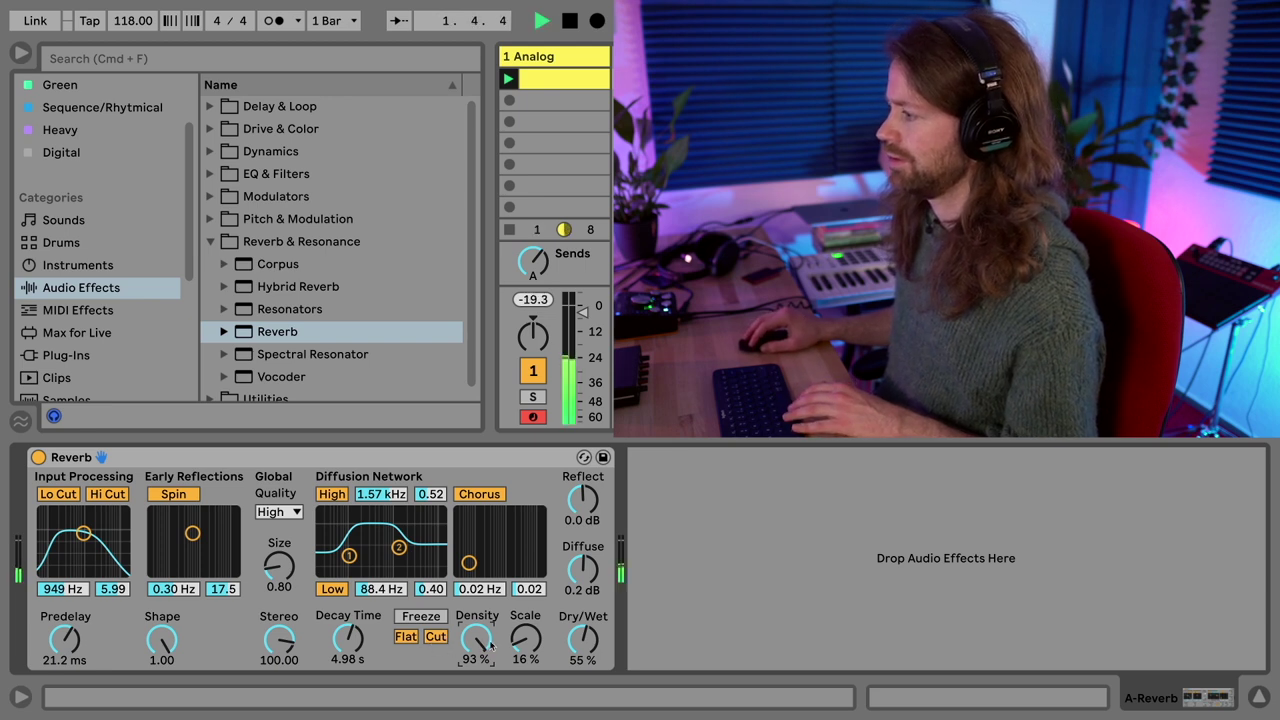
pyautogui.moveTo(586, 645); pyautogui.dragTo(586, 605)
pyautogui.press('space')
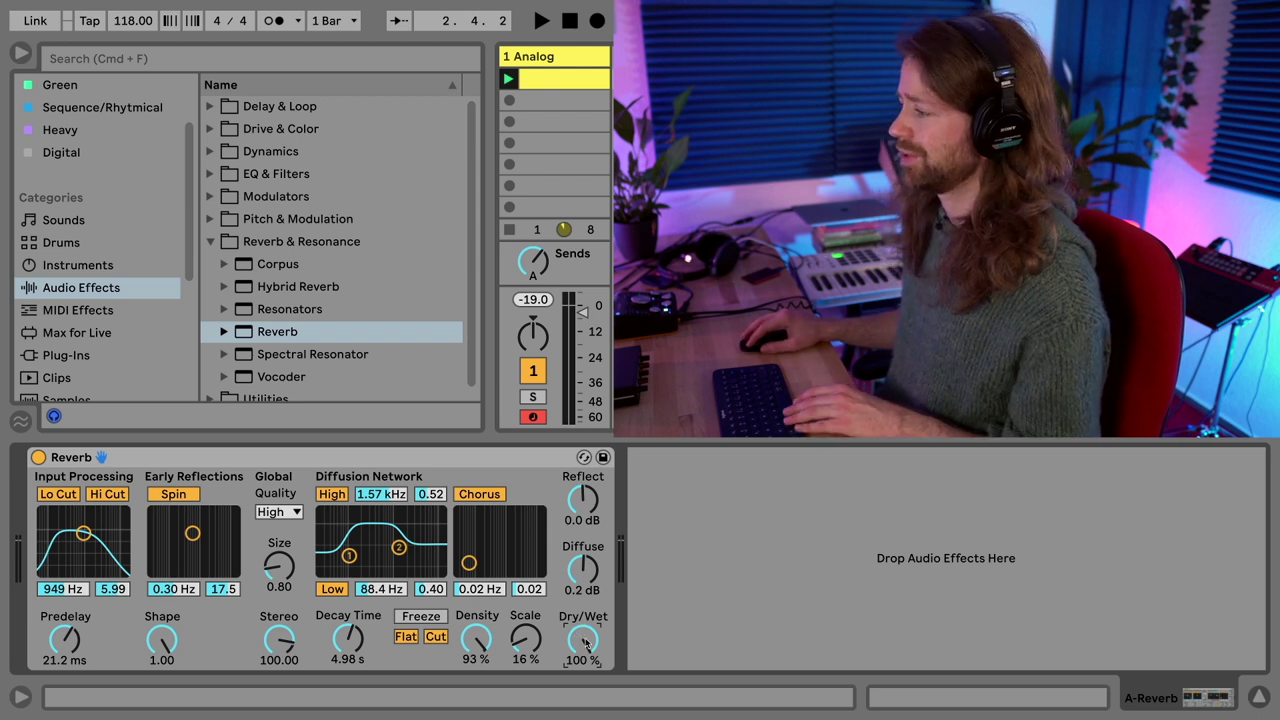
# - Set reflect to -3.1 dB, diffuse to 4.8 dB, and chorus to 0.95 Hz / 0.12
pyautogui.press('space')
pyautogui.moveTo(583, 500); pyautogui.dragTo(583, 506)
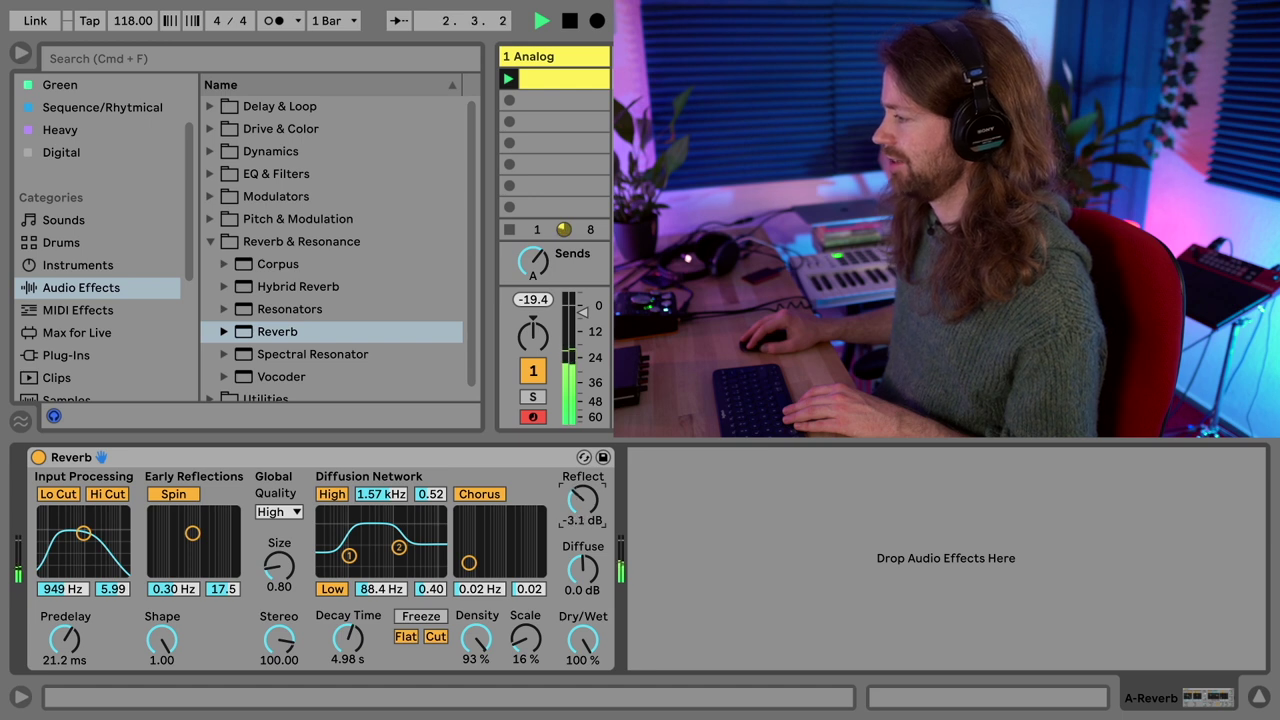
pyautogui.moveTo(585, 575); pyautogui.dragTo(585, 569)
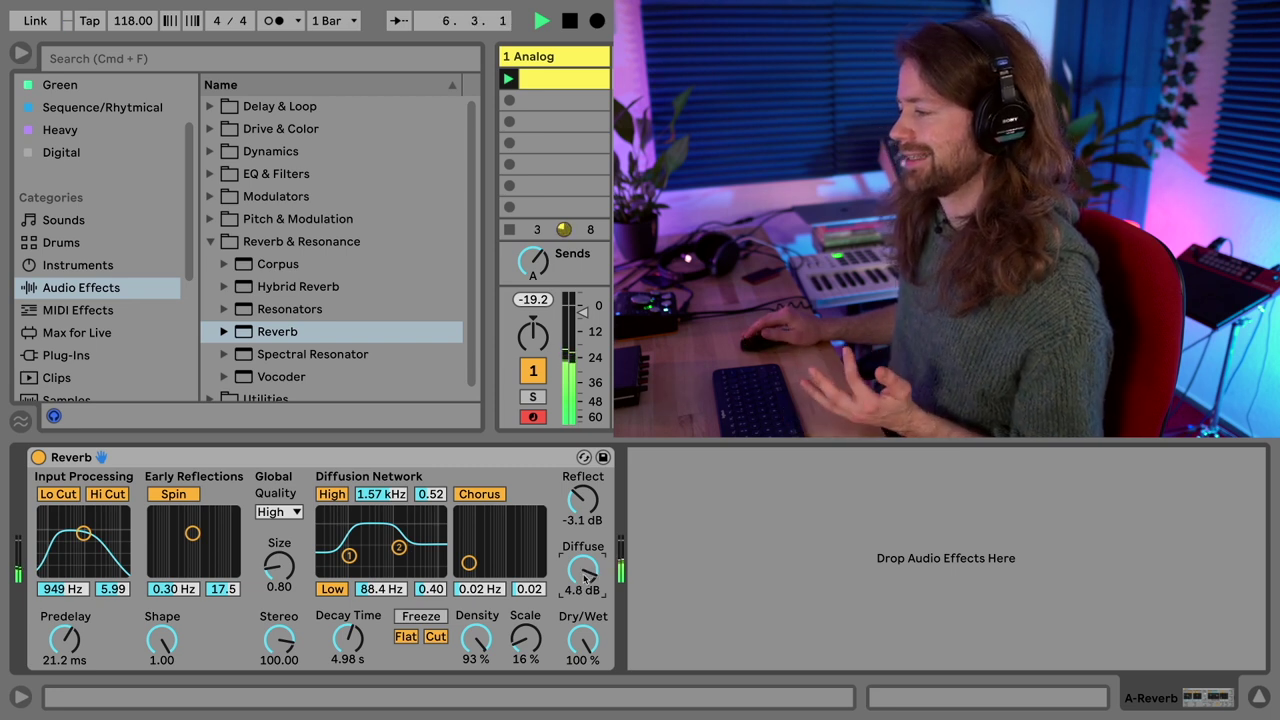
pyautogui.moveTo(469, 562); pyautogui.dragTo(513, 546)
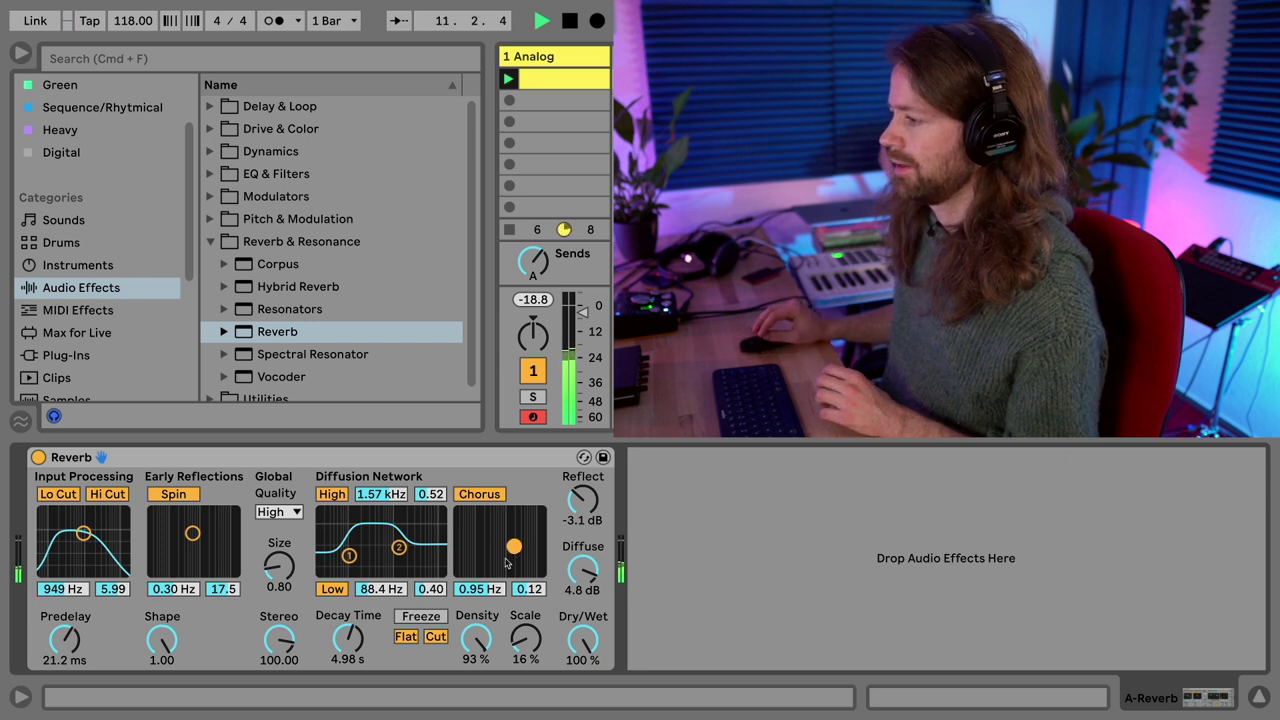
pyautogui.click(275, 243)
pyautogui.press('space')
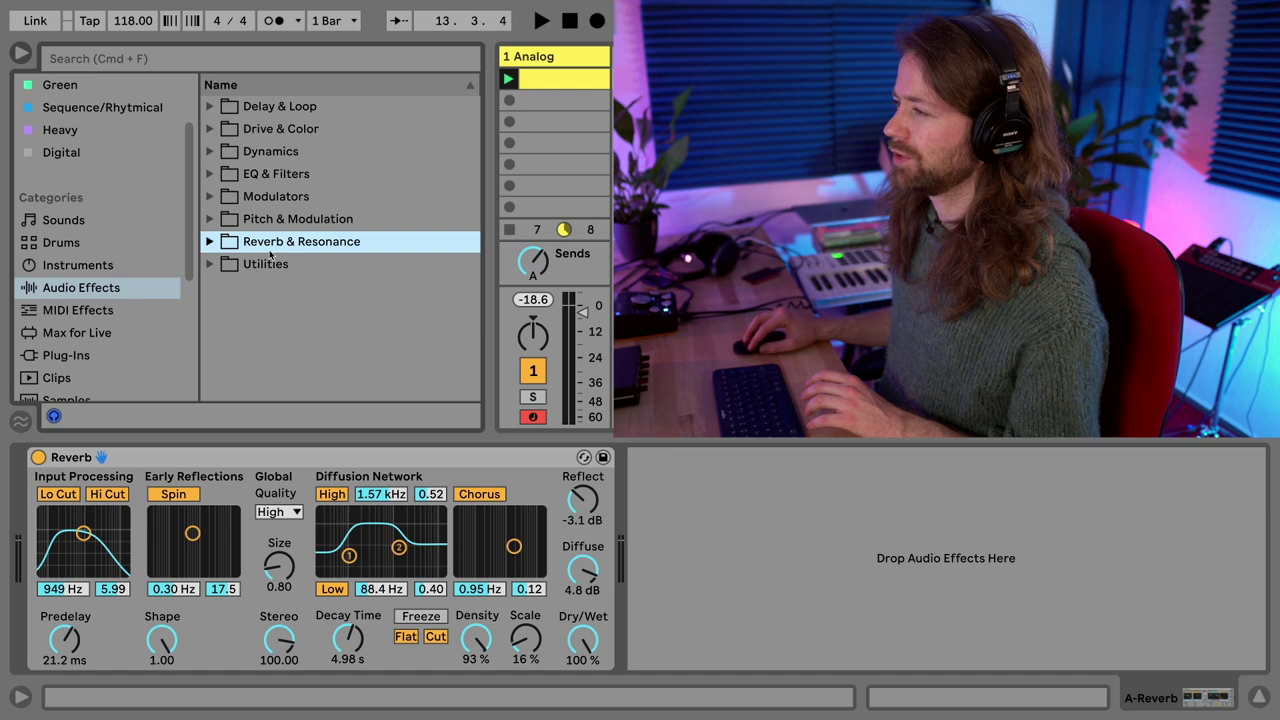
# - Add a Compressor after the Reverb, sidechained from 1-Analog, with 228 ms release
pyautogui.click(212, 151)
pyautogui.moveTo(292, 175); pyautogui.dragTo(711, 545)
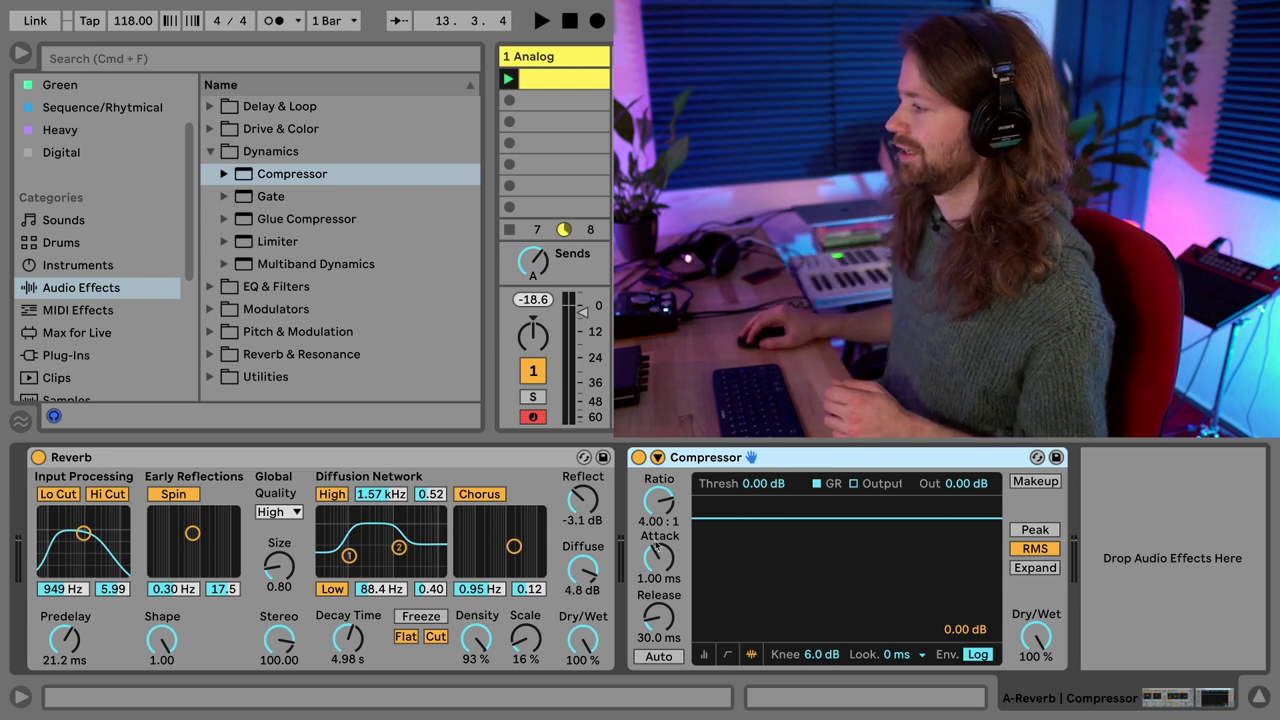
pyautogui.click(659, 457)
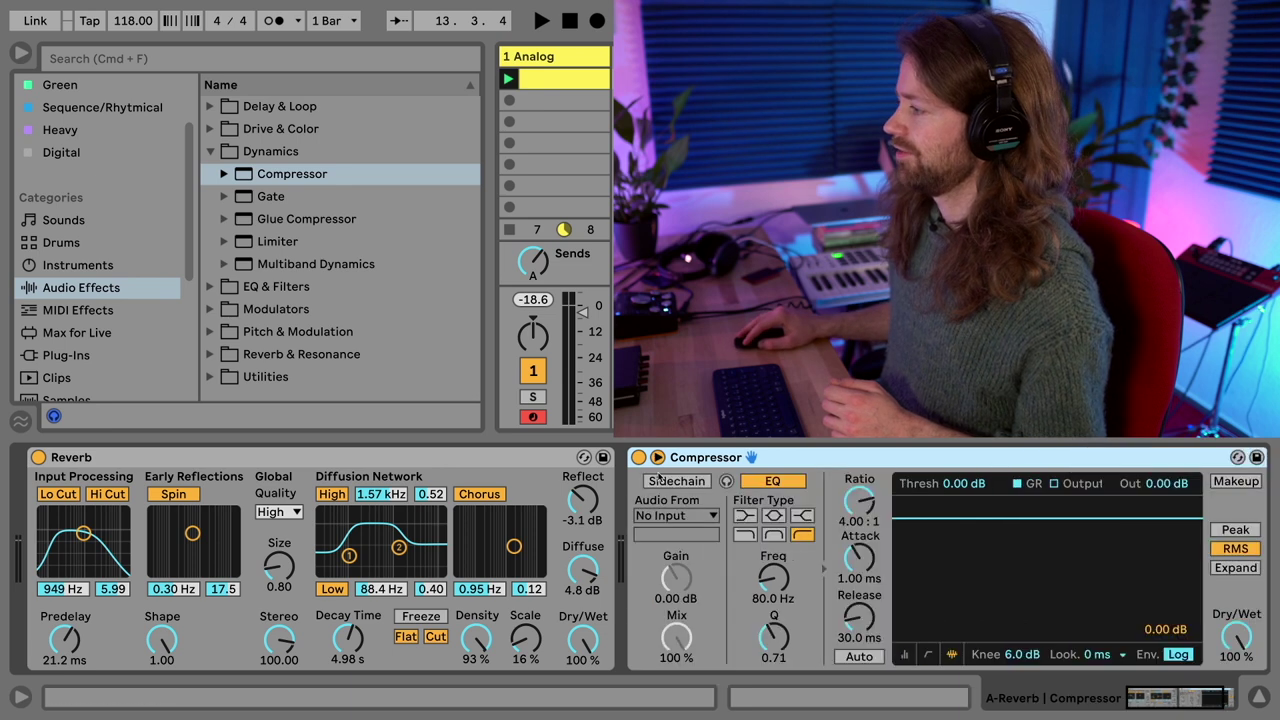
pyautogui.click(672, 515)
pyautogui.click(668, 538)
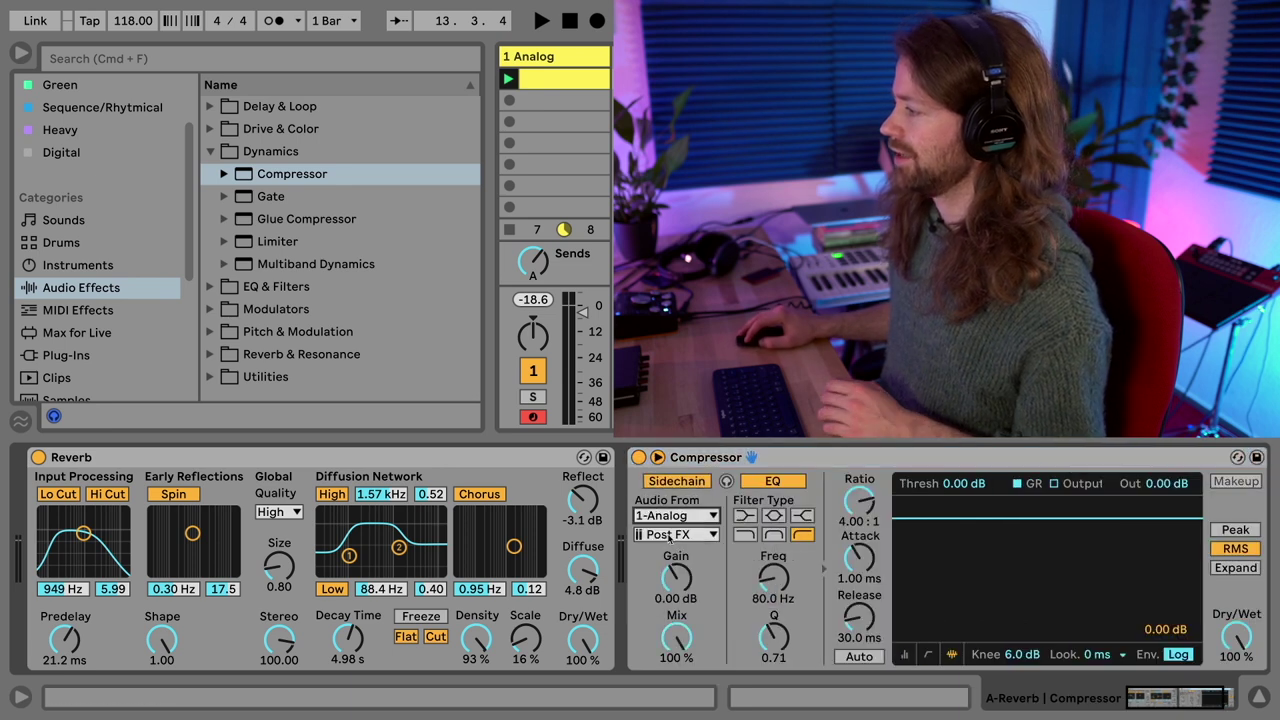
pyautogui.press('space')
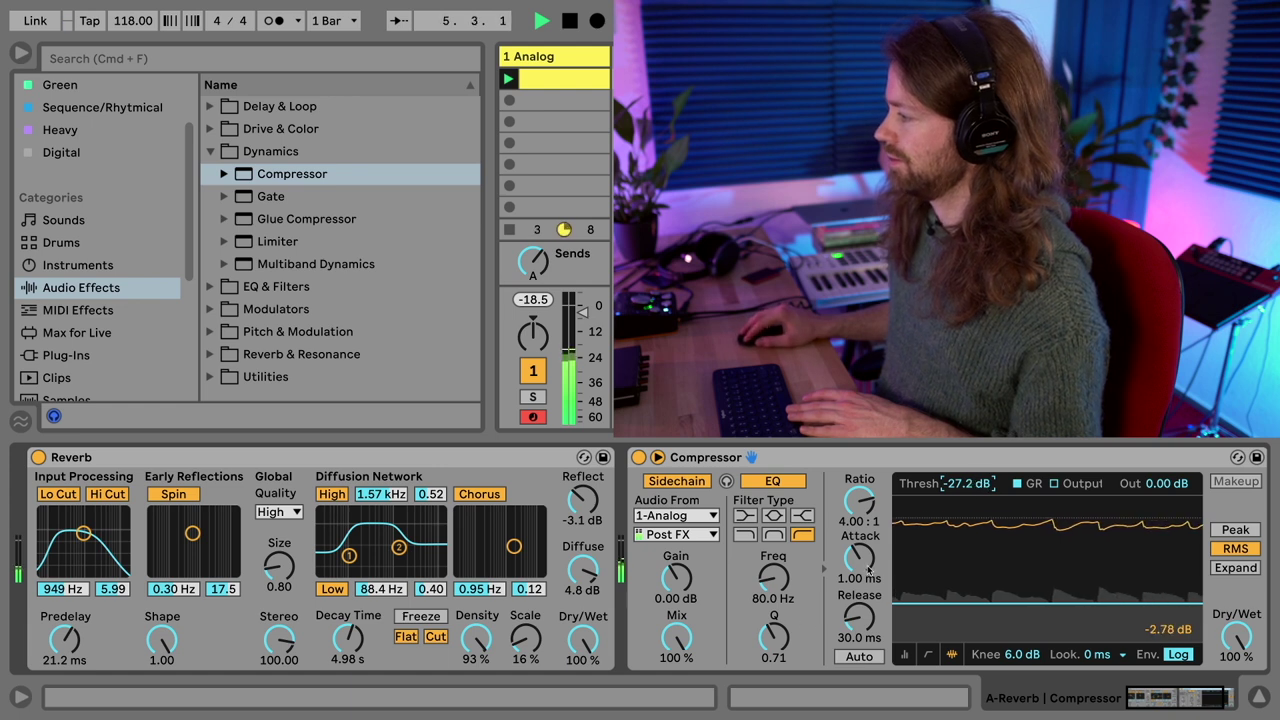
pyautogui.moveTo(858, 614); pyautogui.dragTo(858, 608)
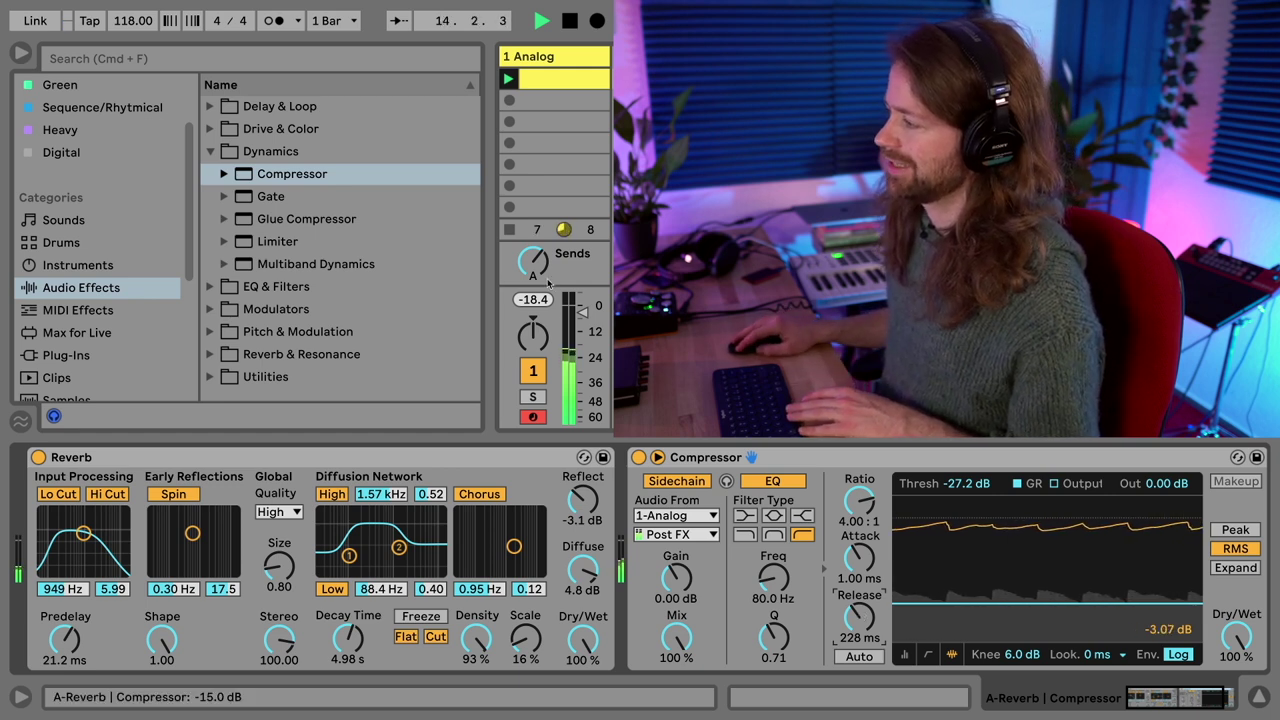
# - Lower the analog track's Send A to -20 dB and lengthen the Reverb decay from 4.98 s to 8.19 s
pyautogui.moveTo(548, 284)
pyautogui.mouseDown()
pyautogui.moveTo(548, 305)
pyautogui.moveTo(534, 276)
pyautogui.mouseUp()
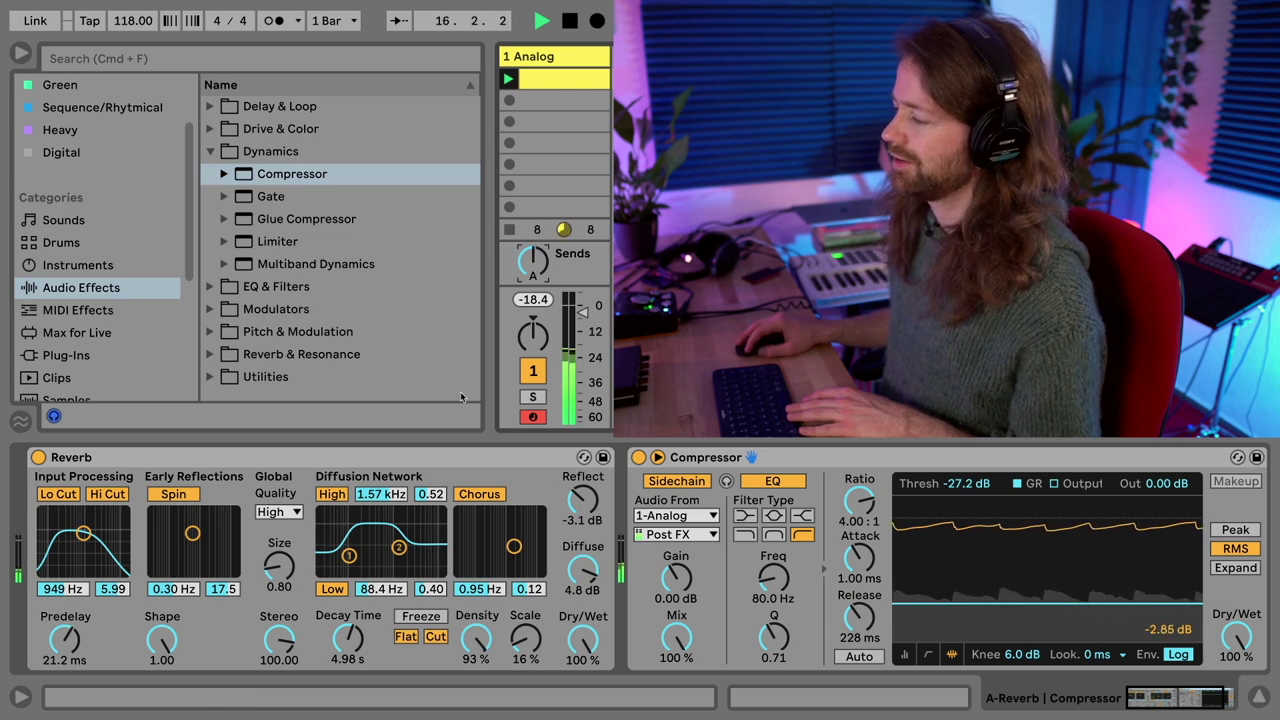
pyautogui.moveTo(354, 648); pyautogui.dragTo(354, 614)
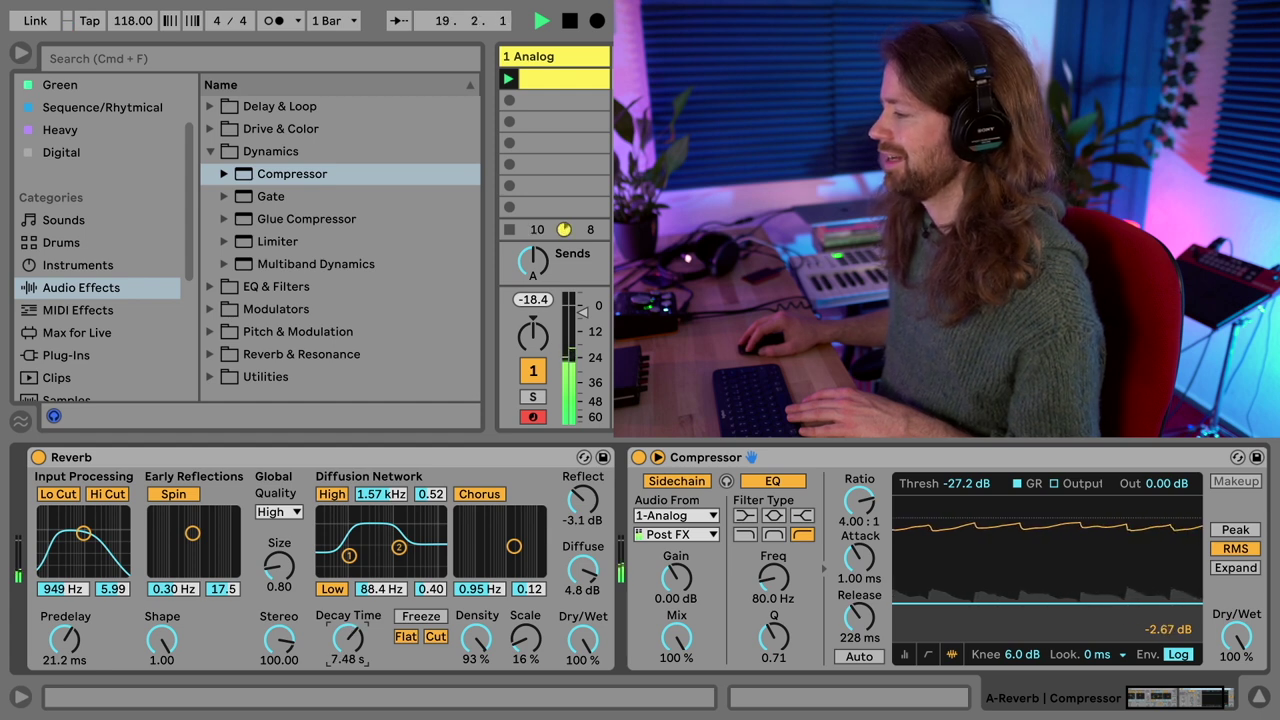
pyautogui.moveTo(354, 614); pyautogui.dragTo(354, 604)
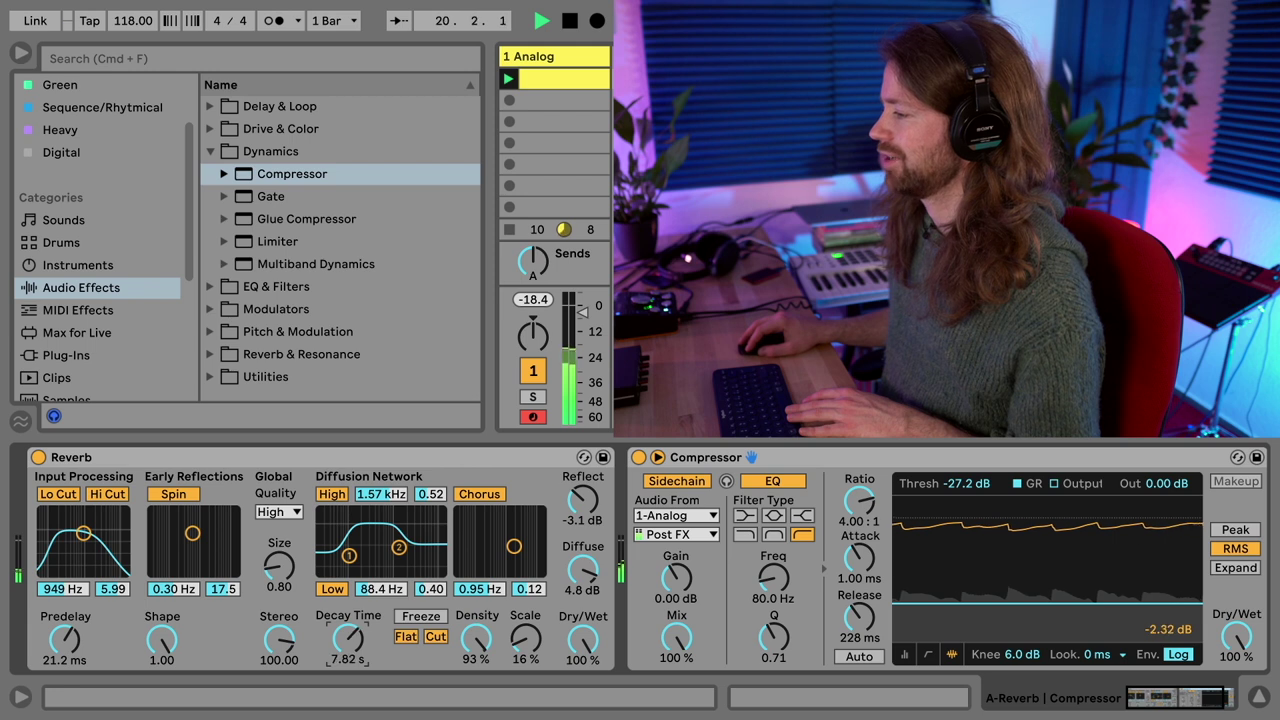
pyautogui.moveTo(354, 604); pyautogui.dragTo(354, 612)
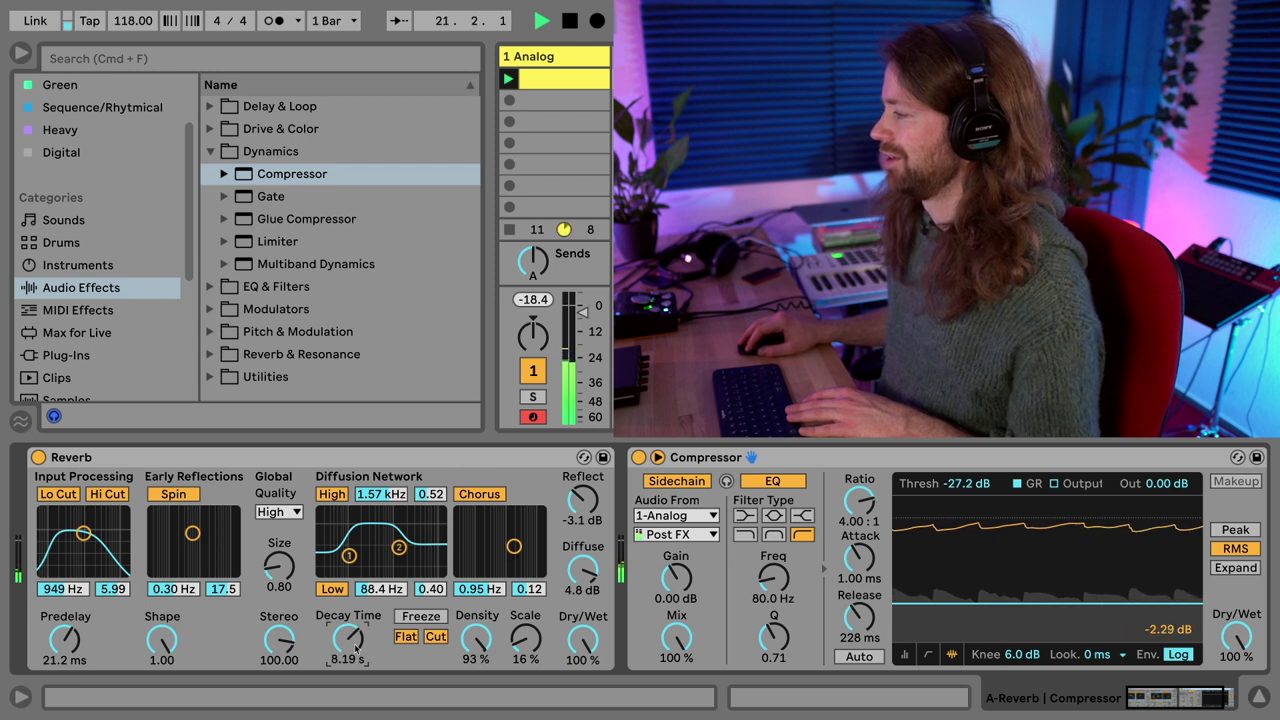